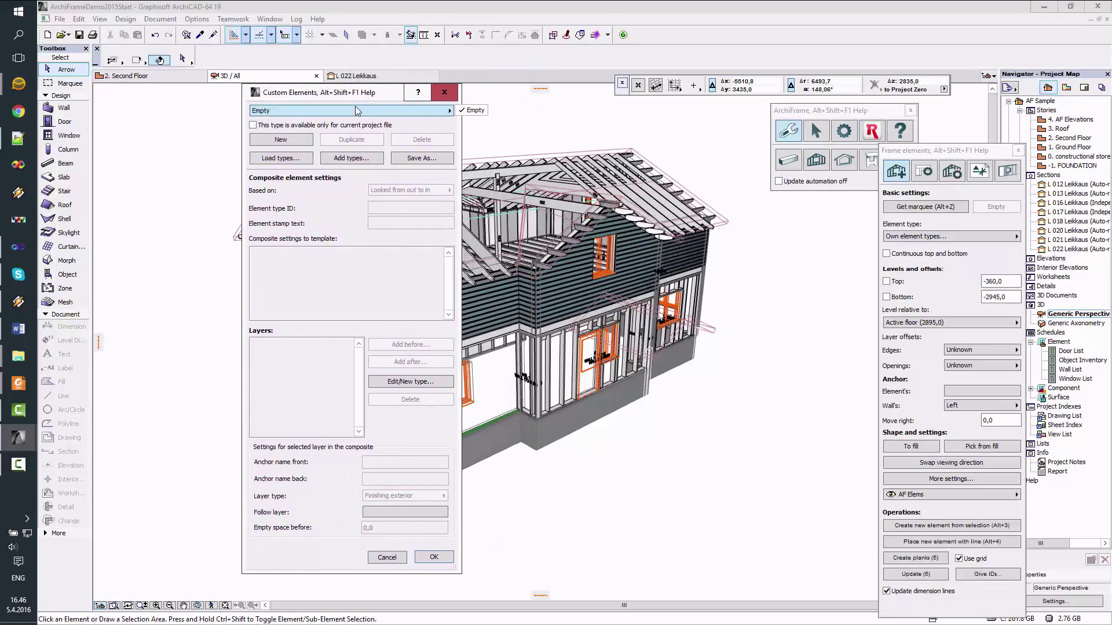
Create a new element type based on 'Looked from in to out' and name it WALL XYZ.
{"action": "left_click", "coordinate": [356, 106]}
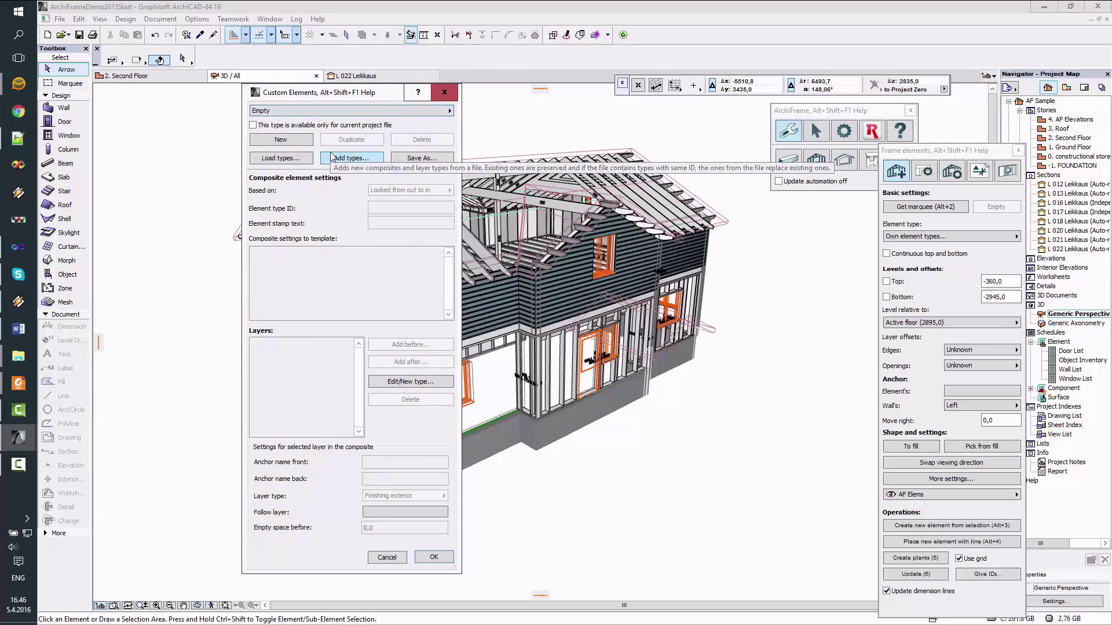
{"action": "left_click", "coordinate": [298, 142]}
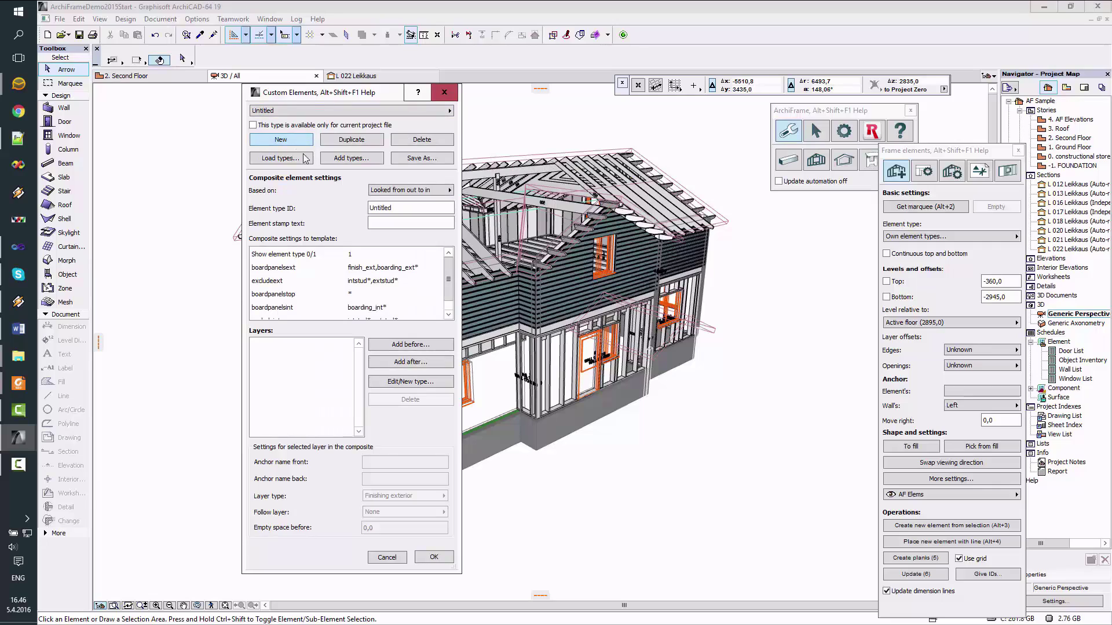
{"action": "left_click", "coordinate": [432, 193]}
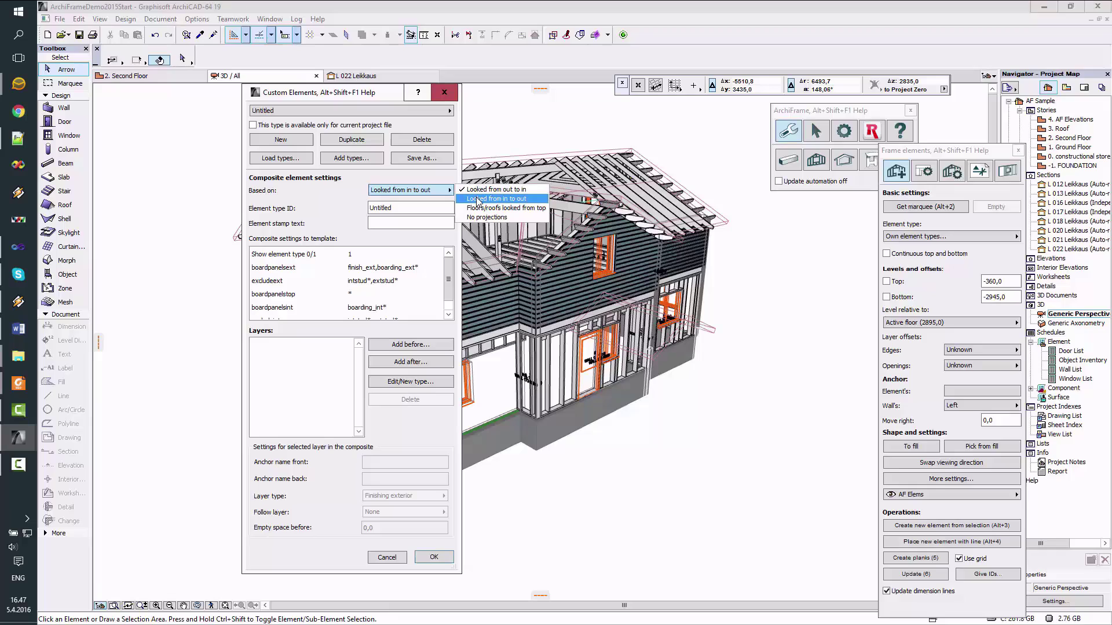
{"action": "left_click", "coordinate": [478, 200]}
{"action": "double_click", "coordinate": [418, 210]}
{"action": "type", "text": "WA"}
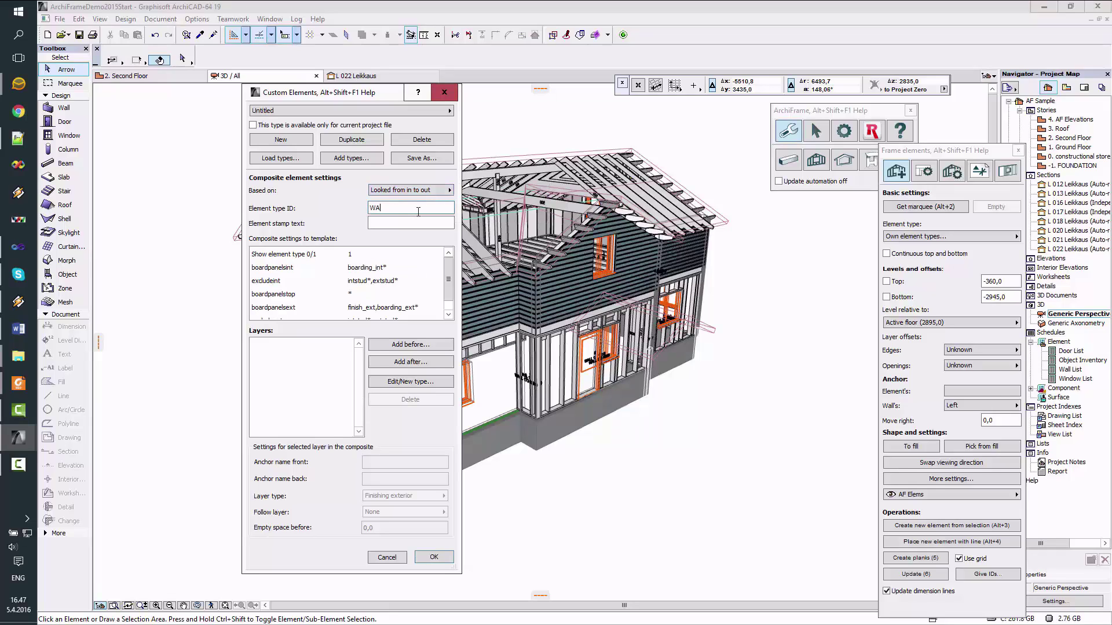
{"action": "type", "text": "LL XYZ"}
{"action": "left_click", "coordinate": [398, 110]}
{"action": "left_click", "coordinate": [407, 210]}
Finish the stamp text as XYZ and draw a rectangle around the Type cell in AF Elevations.
{"action": "type", "text": "XYZ"}
{"action": "key", "text": "alt+Tab"}
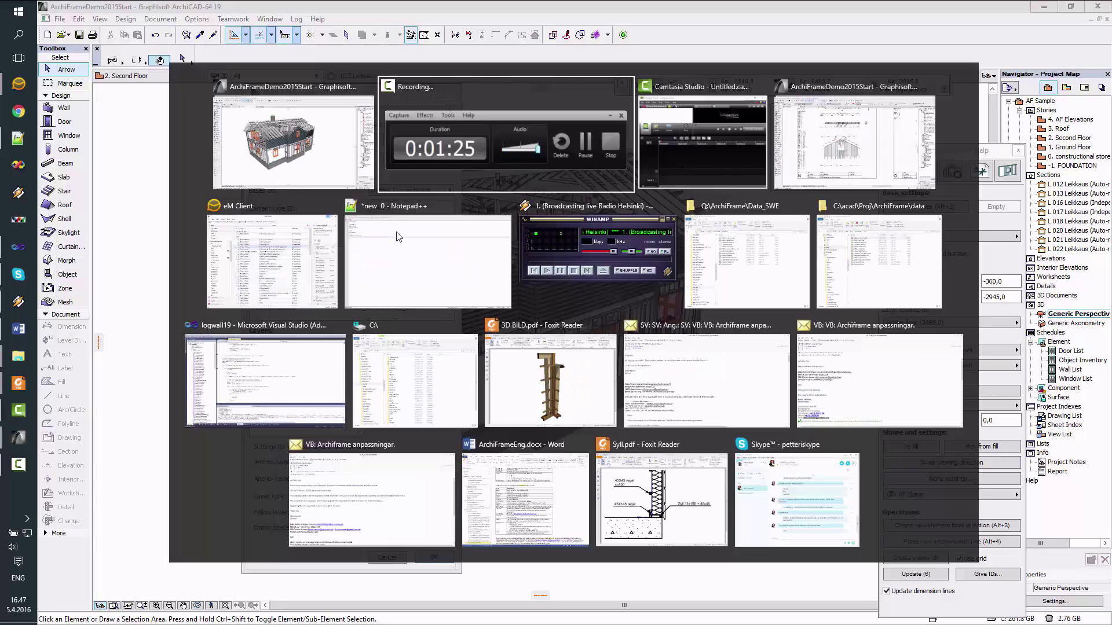
{"action": "key", "text": "alt+Tab"}
{"action": "key", "text": "alt+Tab"}
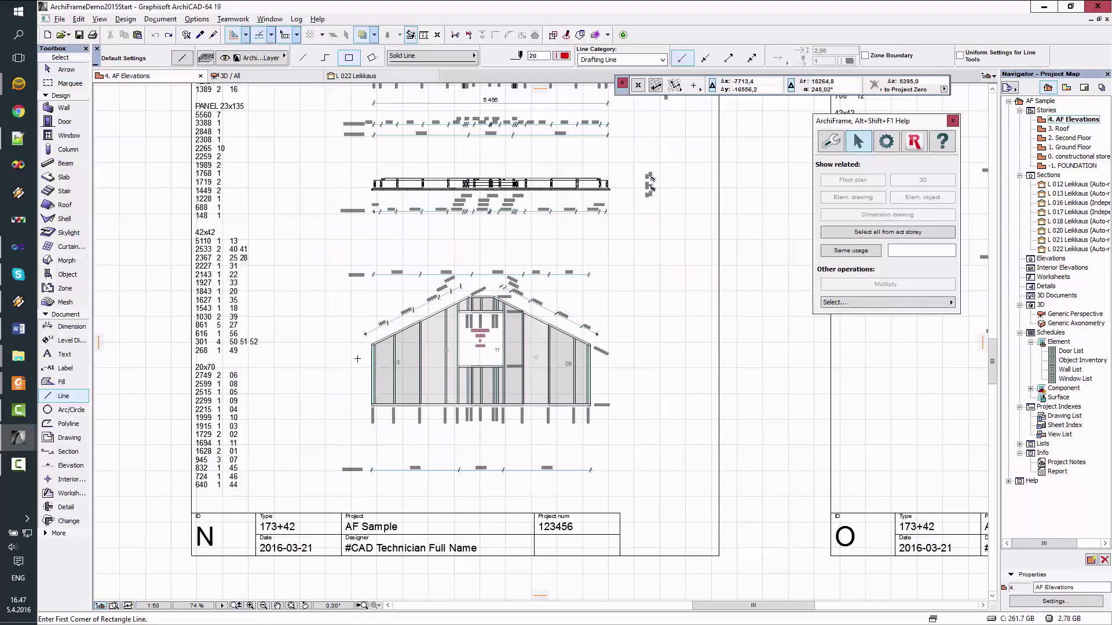
{"action": "left_click", "coordinate": [256, 508]}
{"action": "left_click", "coordinate": [307, 534]}
{"action": "key", "text": "alt+Tab"}
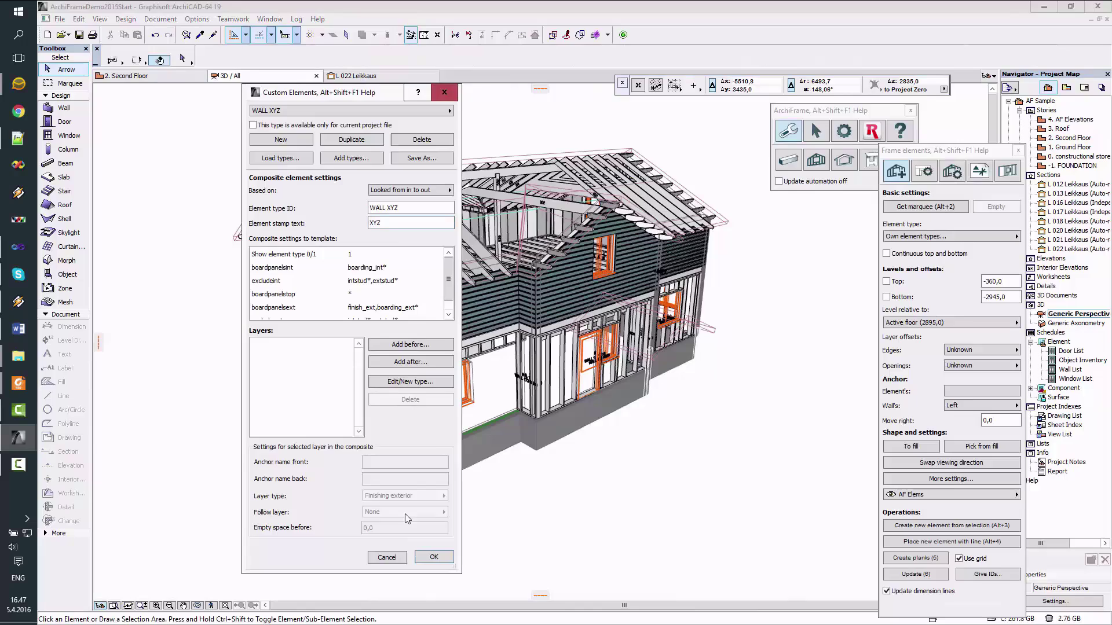
Set Show element type to 0 and add a new Empty layer to the WALL XYZ composite.
{"action": "left_click", "coordinate": [371, 254]}
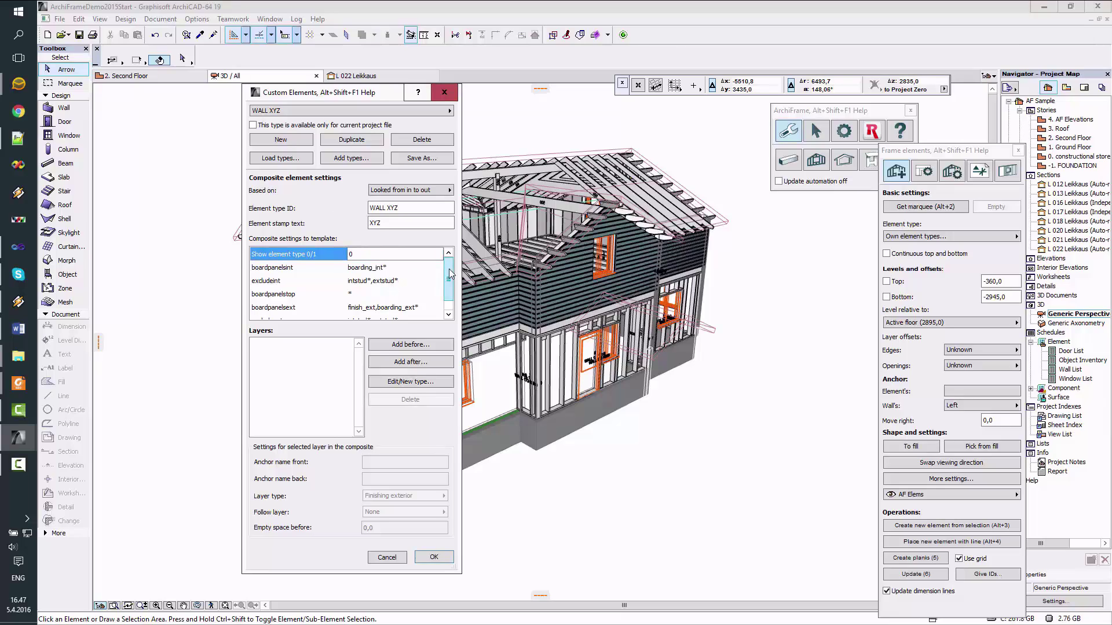
{"action": "mouse_move", "coordinate": [448, 276]}
{"action": "left_mouse_down"}
{"action": "mouse_move", "coordinate": [451, 301]}
{"action": "mouse_move", "coordinate": [450, 279]}
{"action": "mouse_move", "coordinate": [452, 289]}
{"action": "left_mouse_up"}
{"action": "left_click", "coordinate": [345, 358]}
{"action": "left_click", "coordinate": [417, 363]}
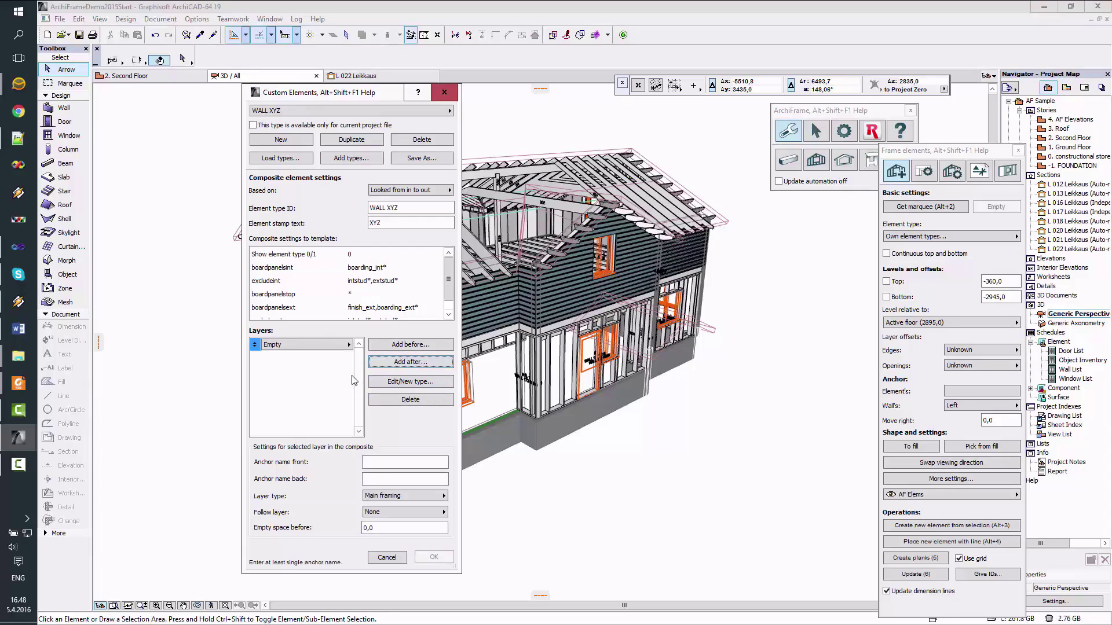
{"action": "left_click", "coordinate": [330, 348]}
From the Empty layer's type settings, create a new layer type with Layer ID STUDHOR 45.
{"action": "left_click", "coordinate": [415, 383]}
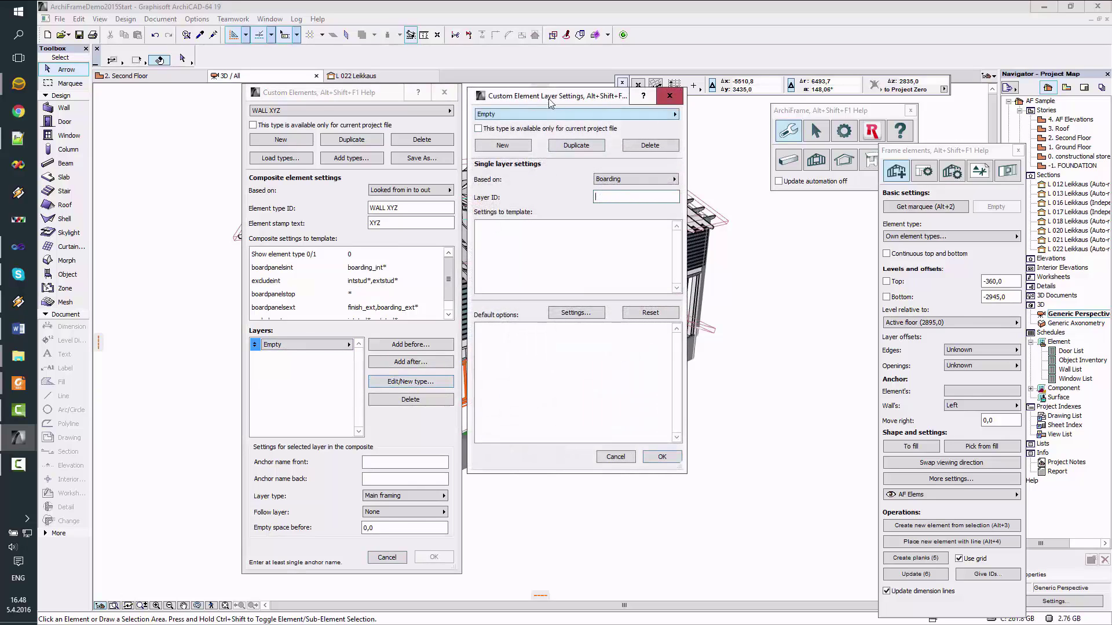
{"action": "left_click_drag", "start_coordinate": [549, 106], "coordinate": [548, 114]}
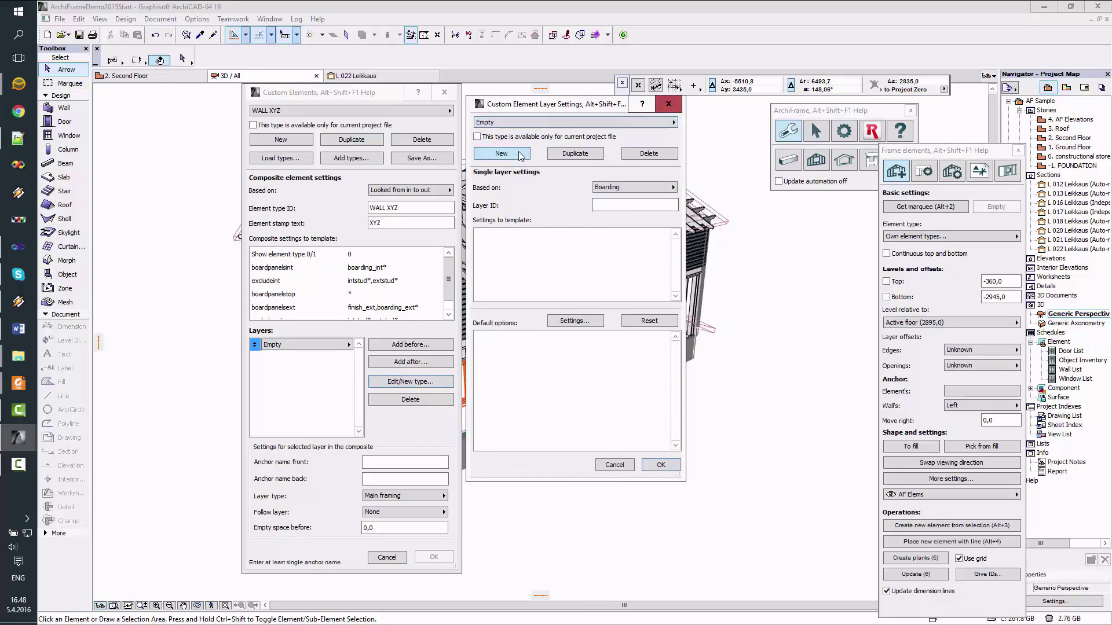
{"action": "left_click", "coordinate": [520, 155]}
{"action": "double_click", "coordinate": [647, 204]}
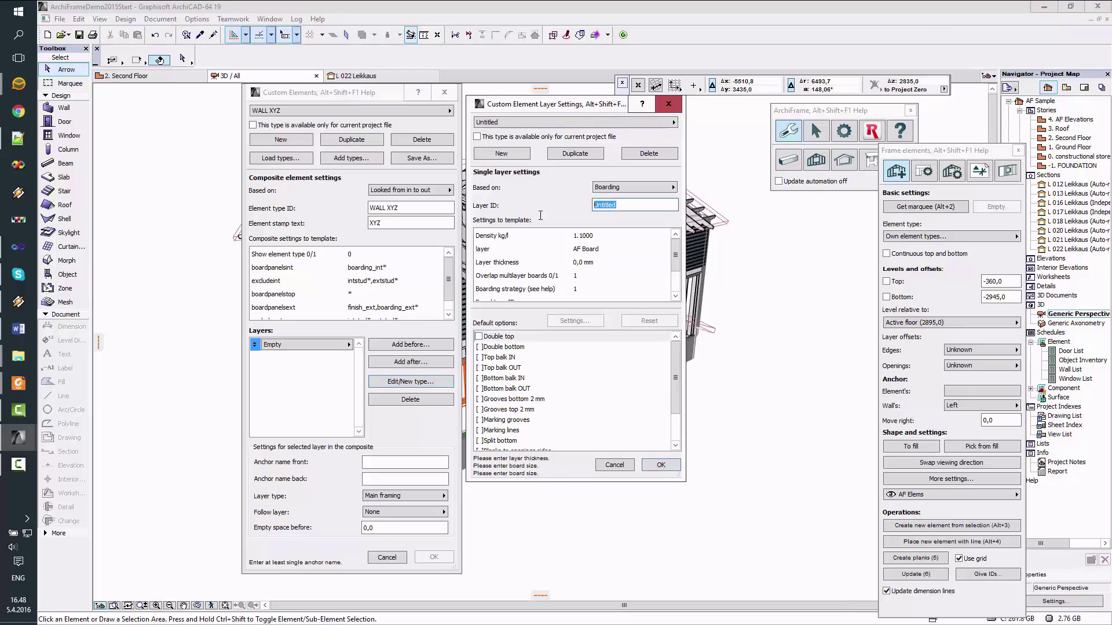
{"action": "type", "text": "STUD"}
{"action": "type", "text": "HIR"}
{"action": "key", "text": "BackSpace"}
{"action": "key", "text": "BackSpace"}
{"action": "type", "text": "OR 45"}
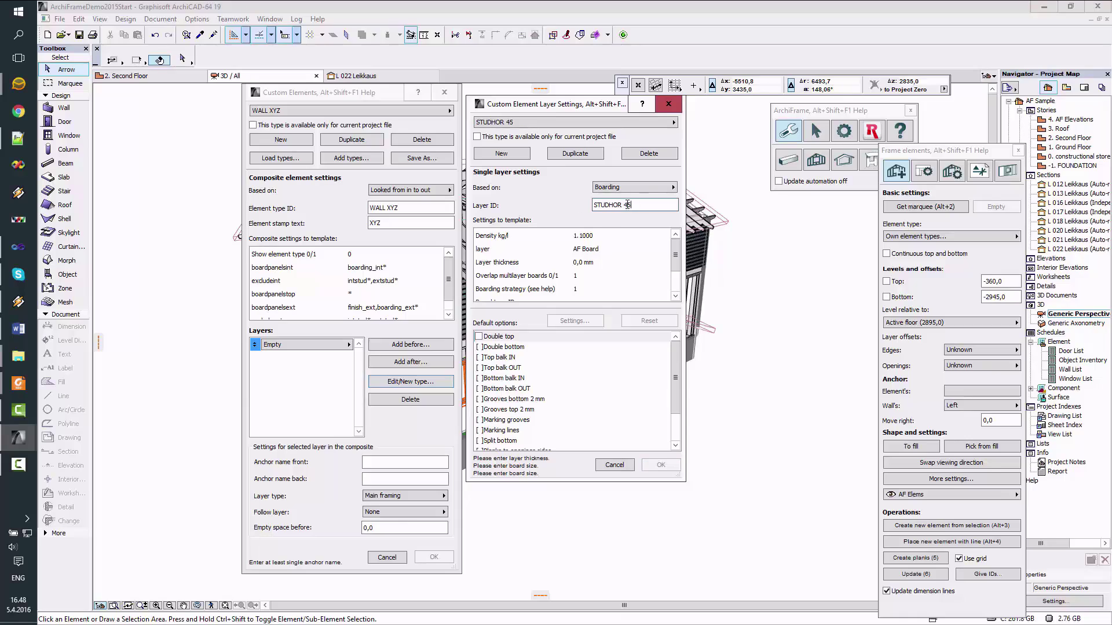
{"action": "left_click", "coordinate": [659, 191]}
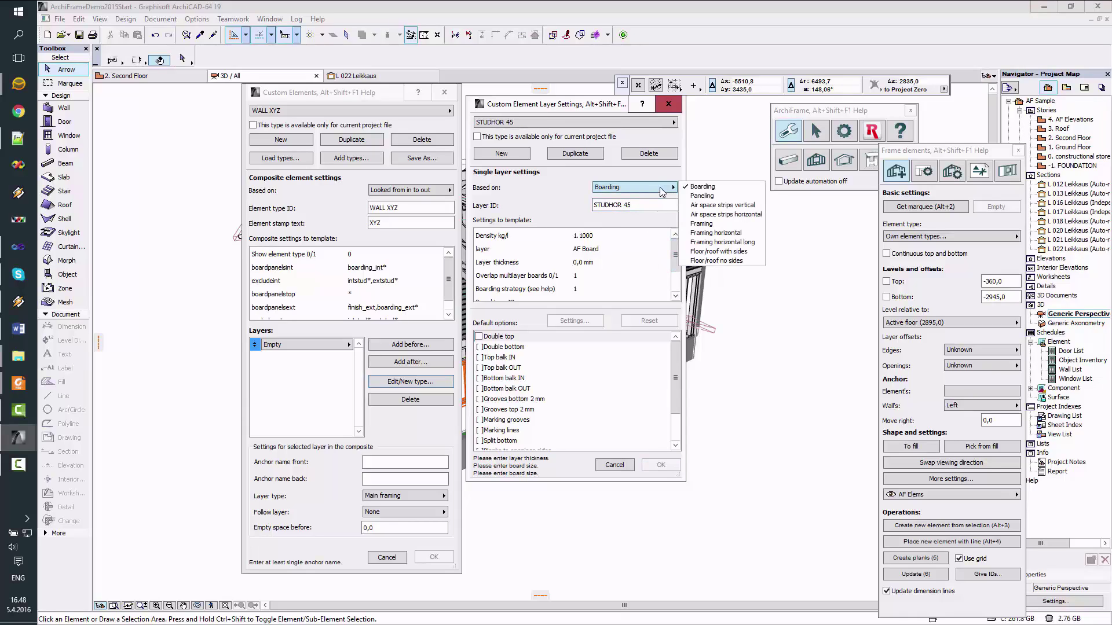
Base STUDHOR 45 on Framing horizontal long with a 45 mm layer thickness.
{"action": "left_click", "coordinate": [751, 244]}
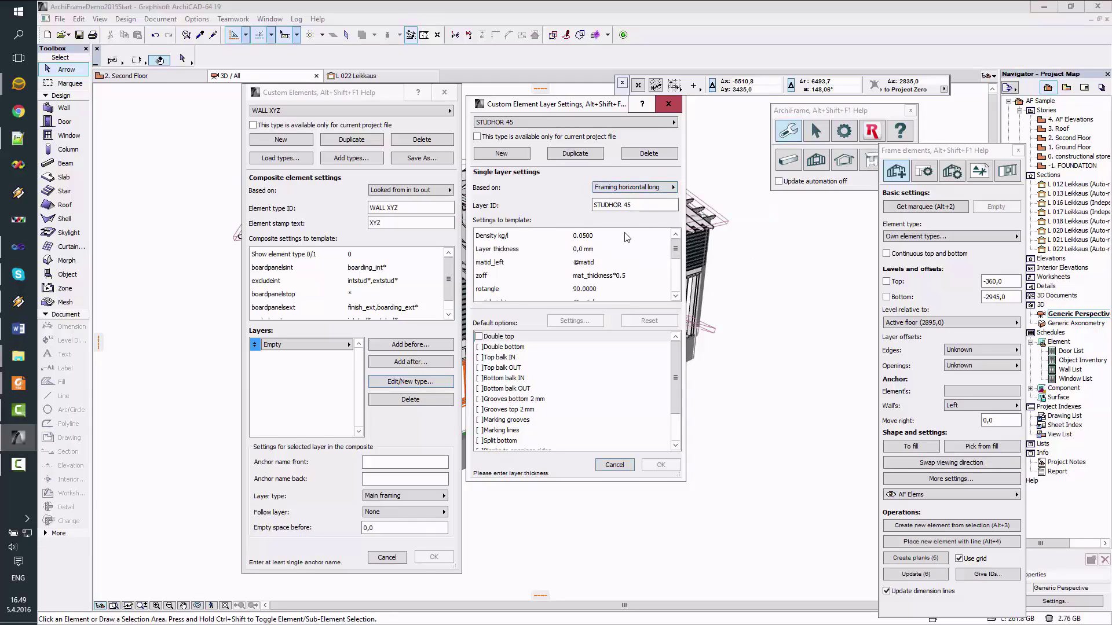
{"action": "left_click", "coordinate": [605, 237]}
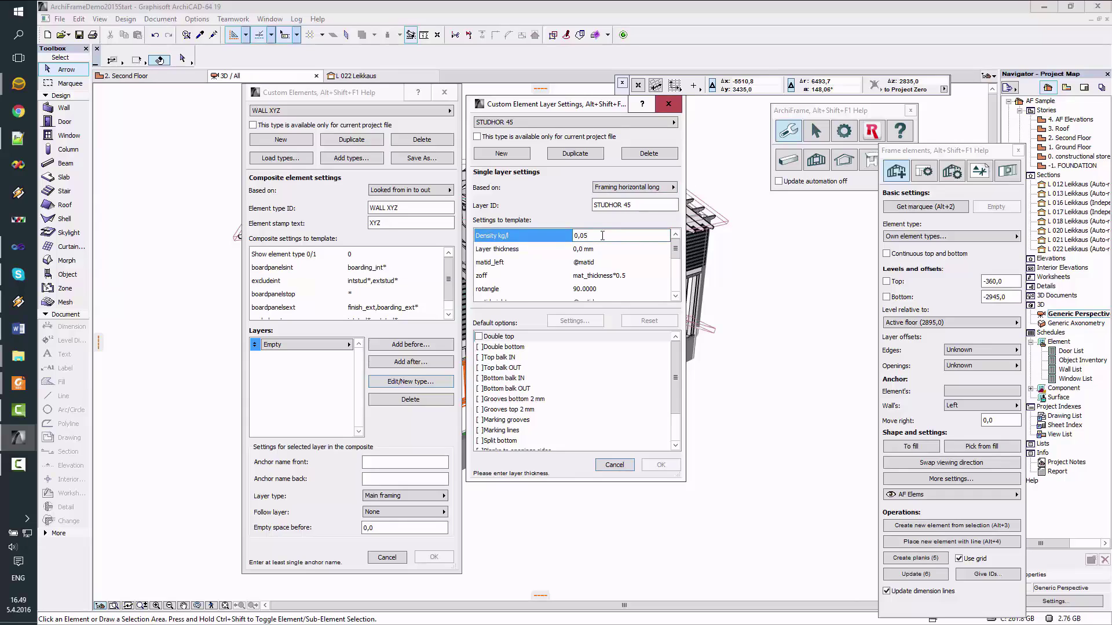
{"action": "double_click", "coordinate": [606, 236]}
{"action": "left_click", "coordinate": [609, 249]}
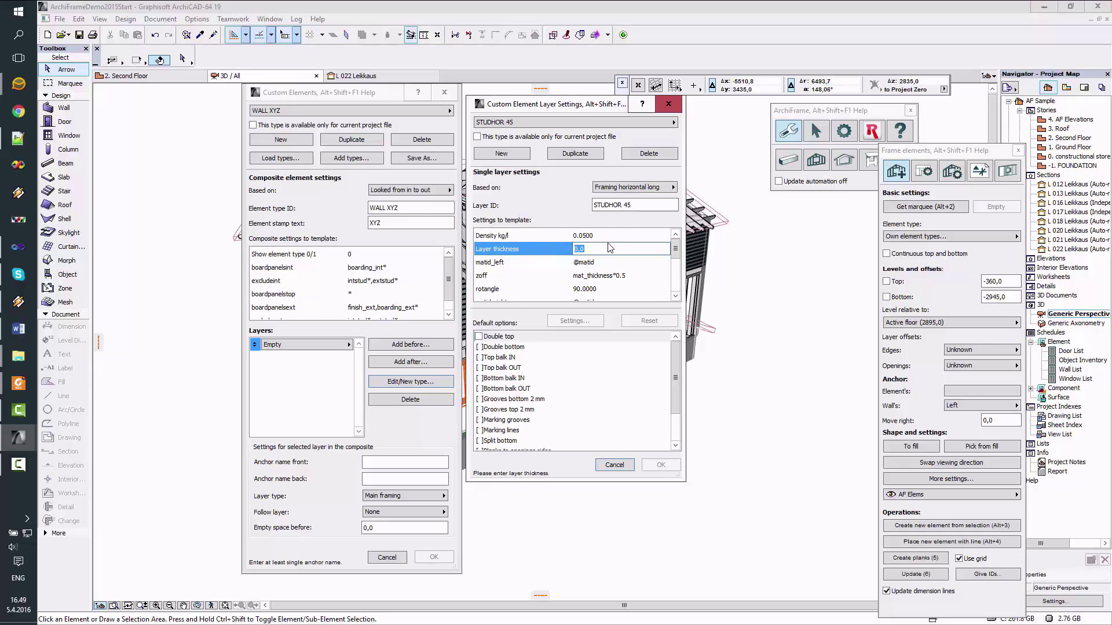
{"action": "type", "text": "45"}
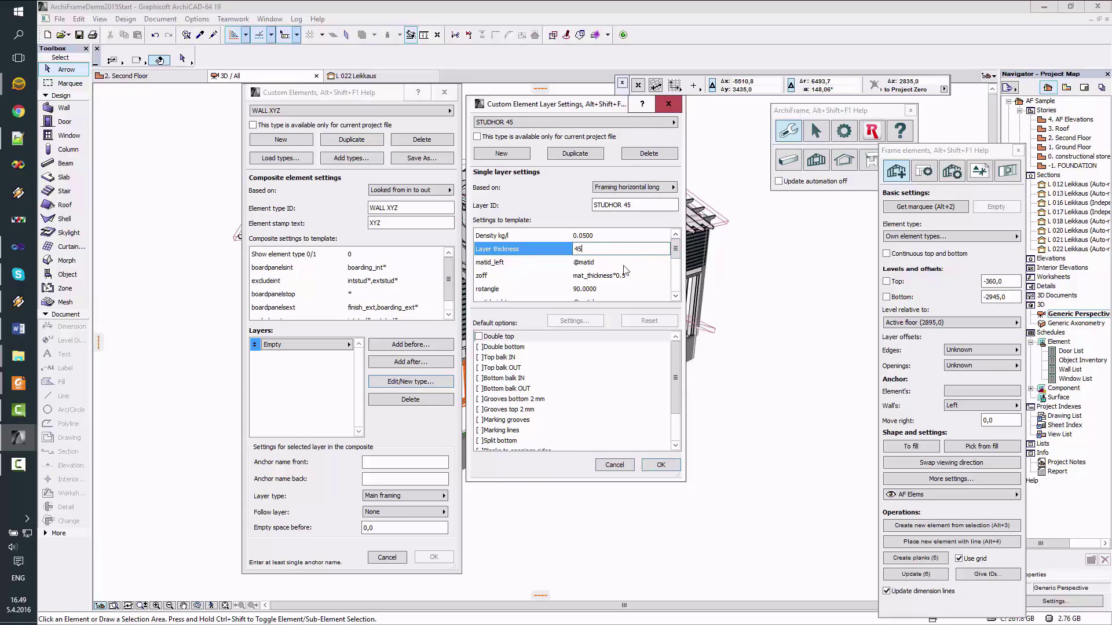
Set matid_left and matid_right to 45x95 and matid_bot to 45x145.
{"action": "left_click", "coordinate": [624, 264]}
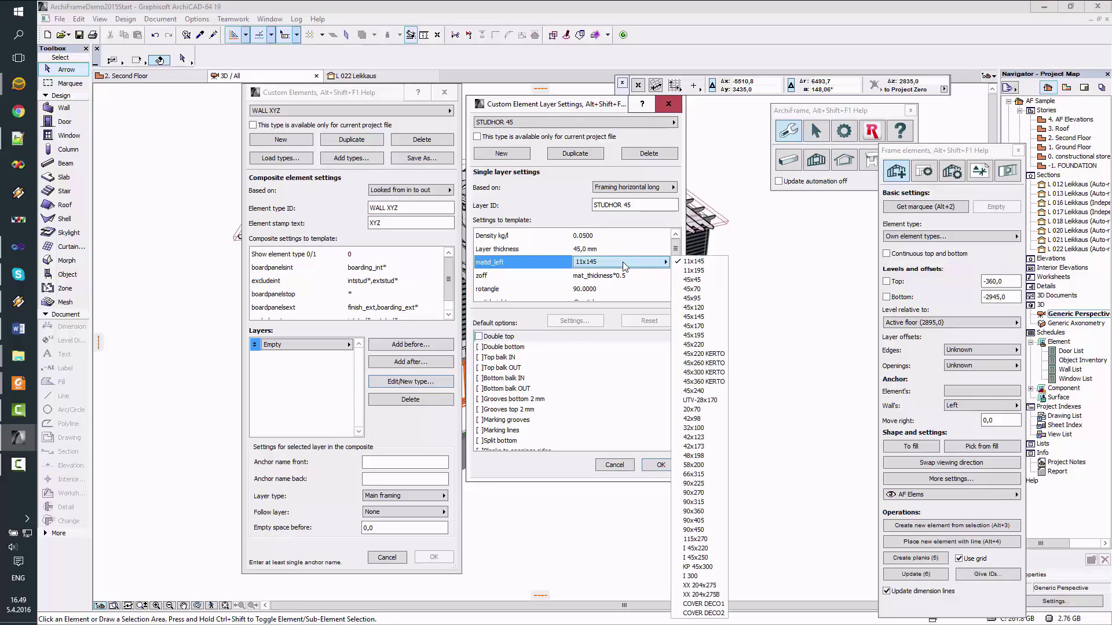
{"action": "left_click", "coordinate": [691, 299]}
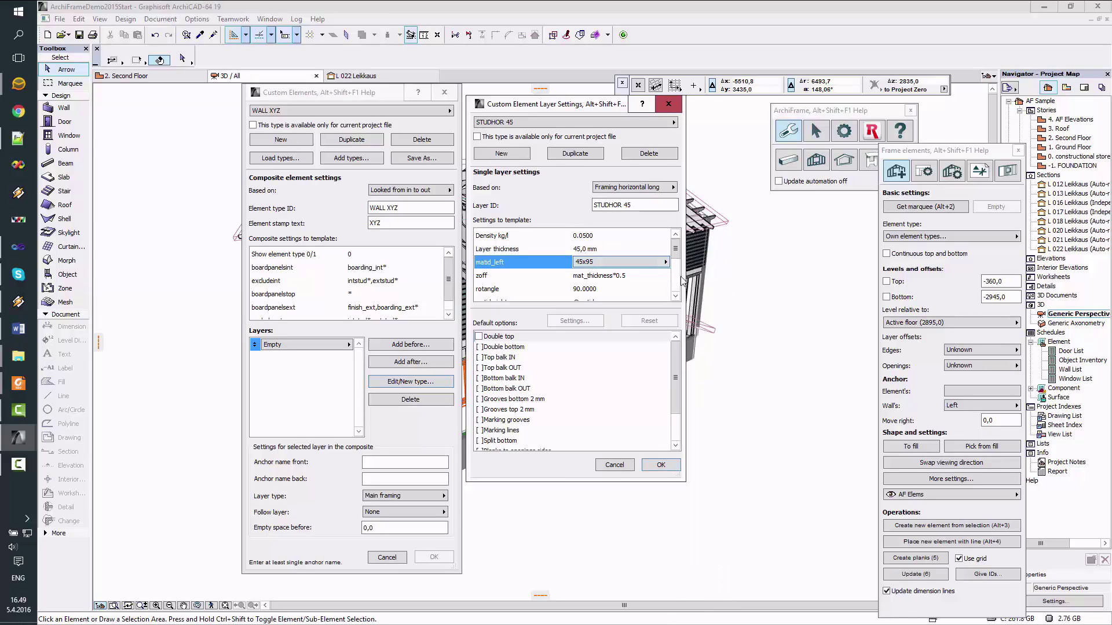
{"action": "left_click_drag", "start_coordinate": [678, 253], "coordinate": [665, 266]}
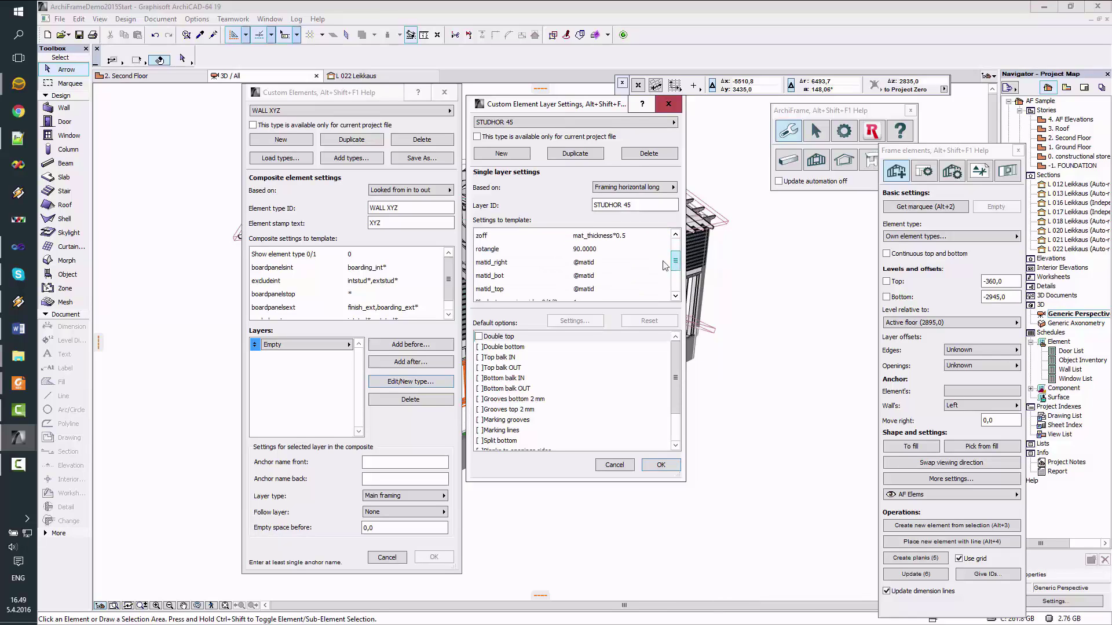
{"action": "left_click", "coordinate": [597, 262]}
{"action": "left_click", "coordinate": [607, 264]}
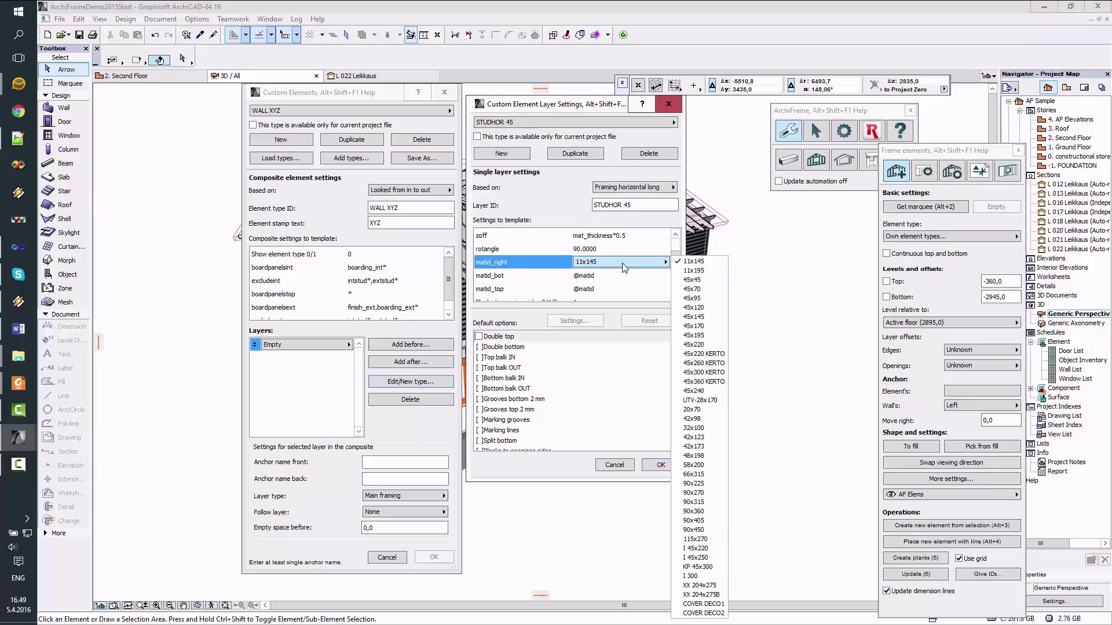
{"action": "left_click", "coordinate": [709, 299]}
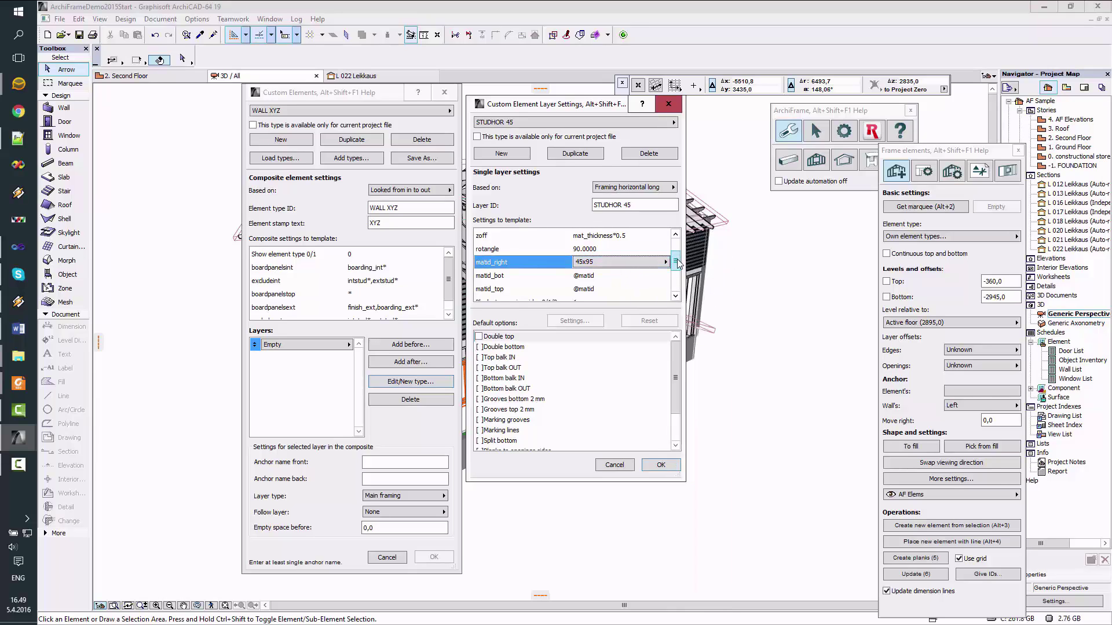
{"action": "scroll", "coordinate": [634, 265], "scroll_direction": "down", "scroll_amount": 1}
{"action": "left_click", "coordinate": [629, 267]}
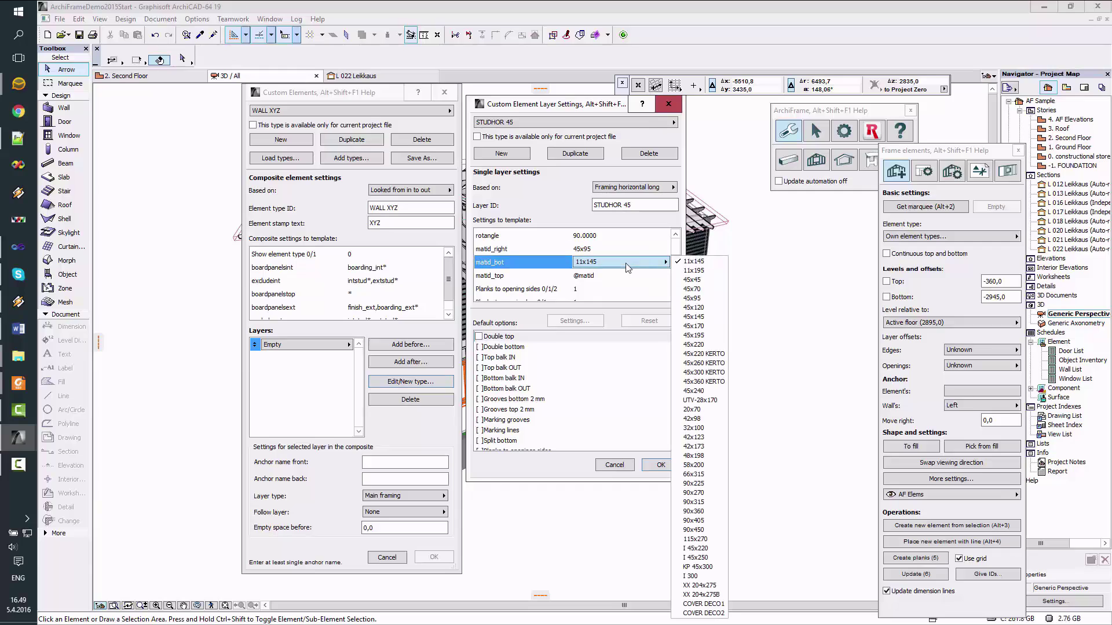
{"action": "left_click", "coordinate": [713, 322]}
{"action": "left_click_drag", "start_coordinate": [675, 266], "coordinate": [682, 282]}
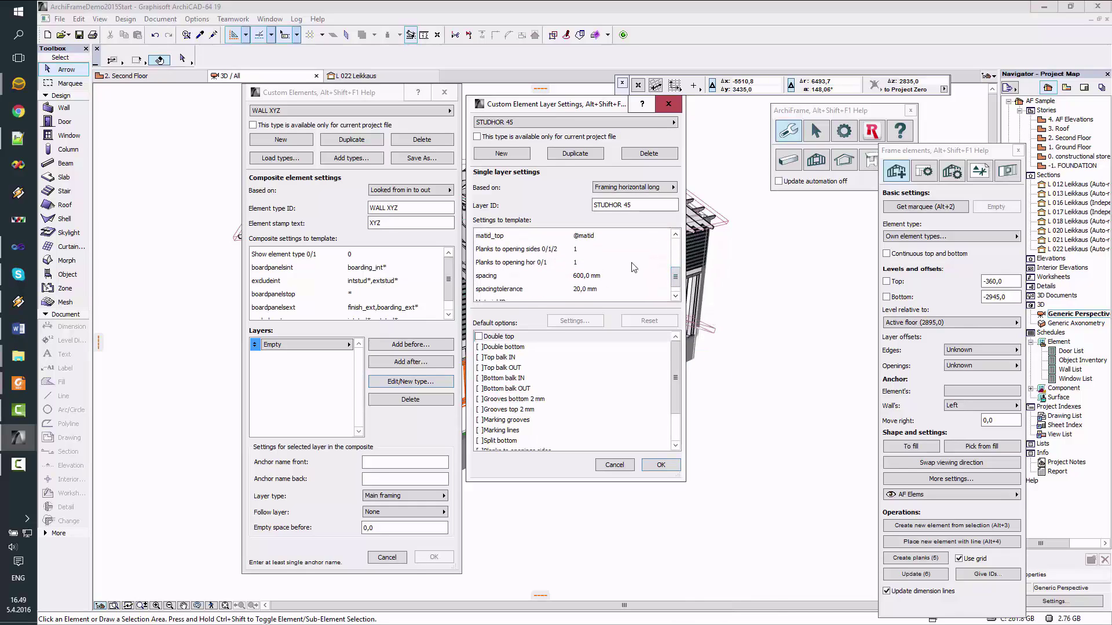
{"action": "left_click", "coordinate": [605, 249]}
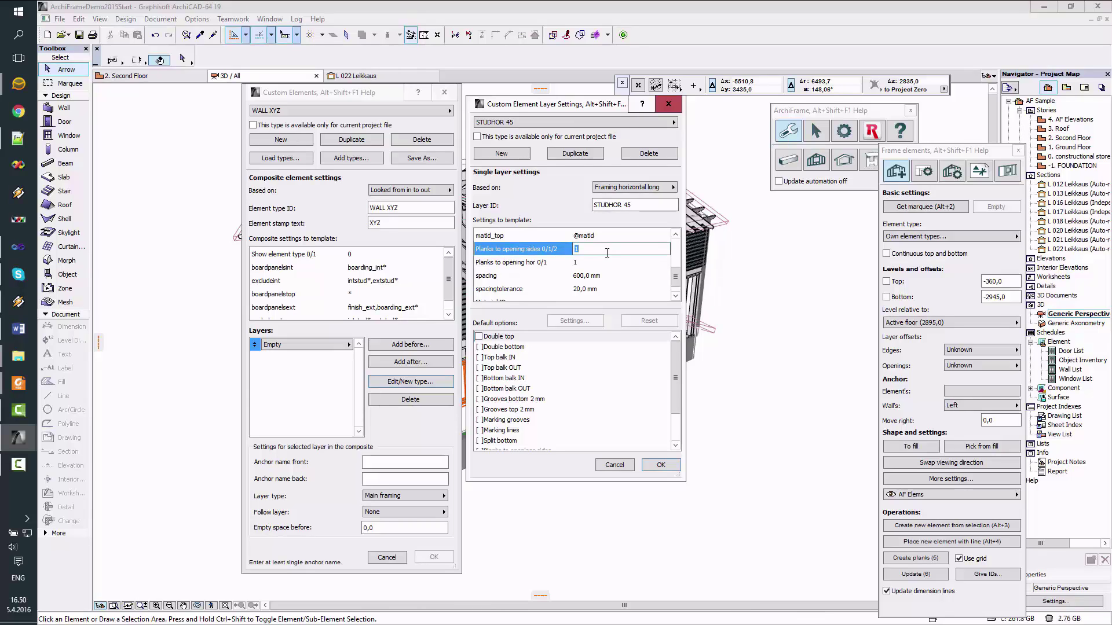
Set Planks to opening sides to 2 and the plank spacing to 450 mm.
{"action": "type", "text": "2"}
{"action": "left_click", "coordinate": [594, 262]}
{"action": "left_click", "coordinate": [594, 262]}
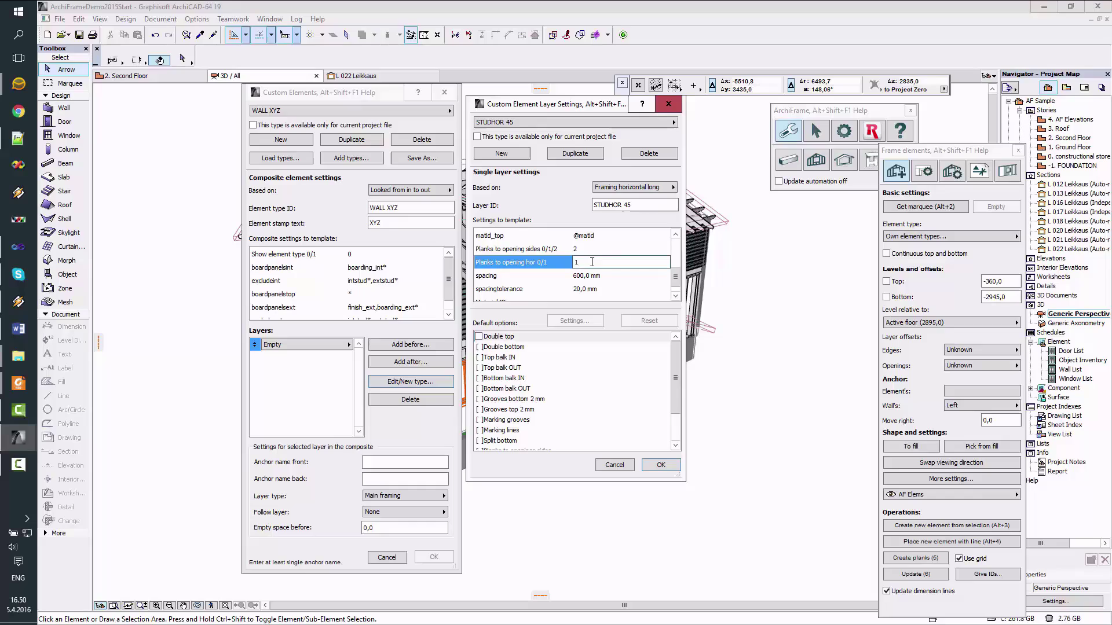
{"action": "left_click", "coordinate": [634, 277]}
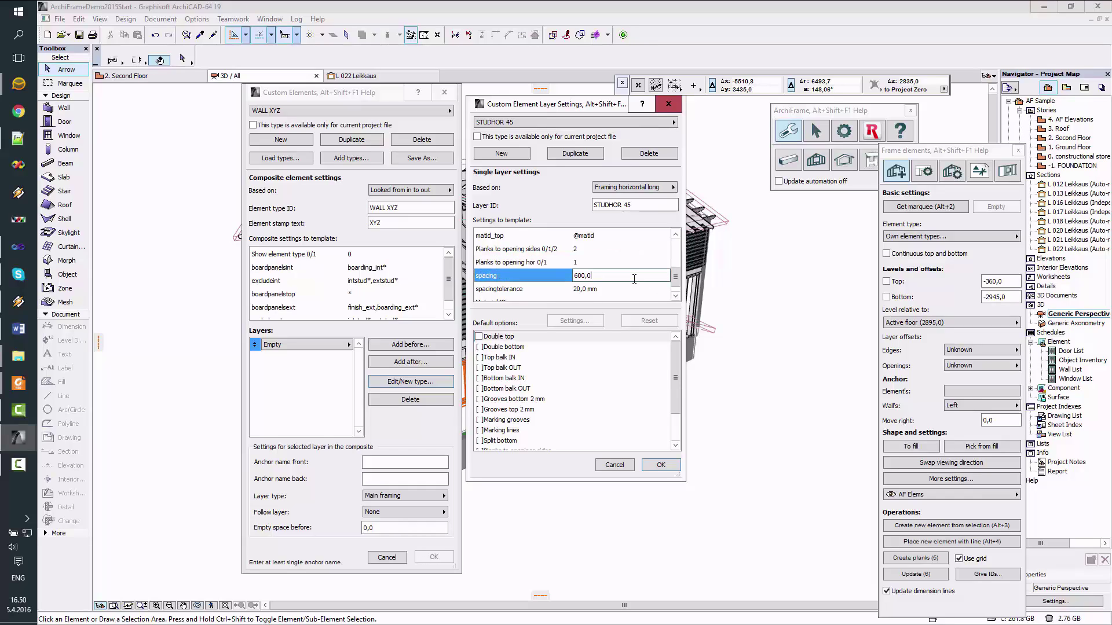
{"action": "double_click", "coordinate": [634, 278]}
{"action": "type", "text": "450"}
{"action": "left_click", "coordinate": [614, 292]}
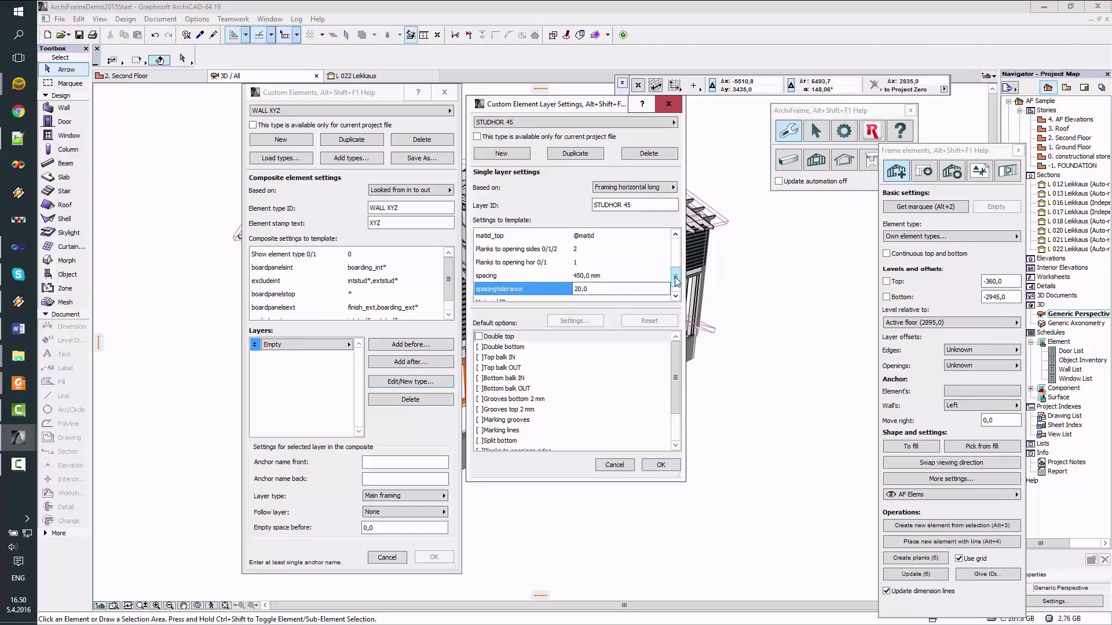
{"action": "left_click_drag", "start_coordinate": [676, 282], "coordinate": [676, 287]}
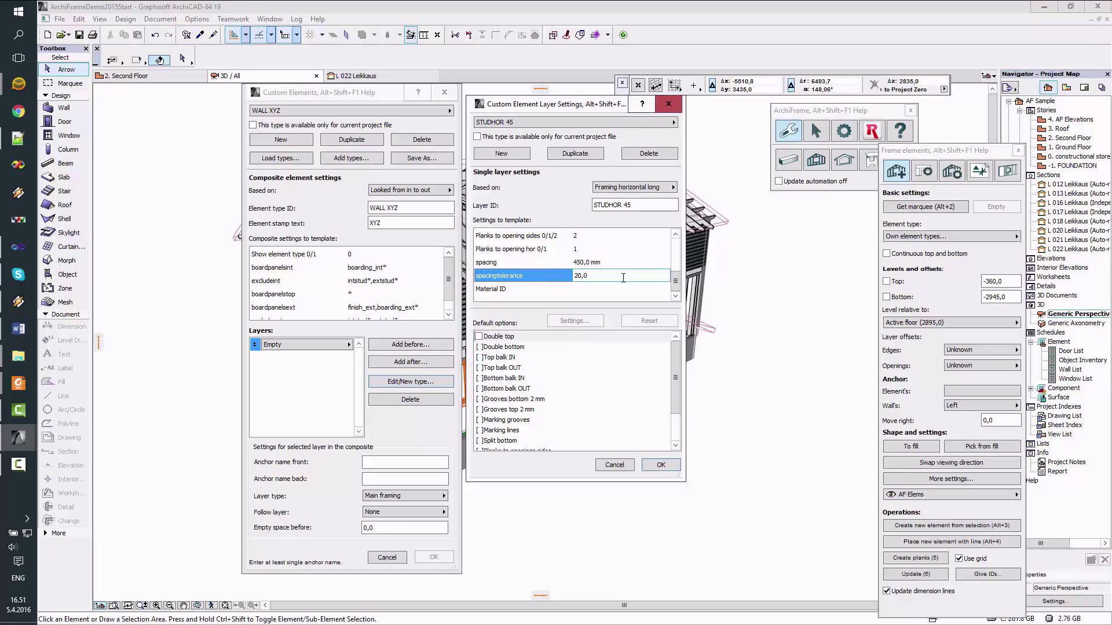
Choose 45x45 as the layer's Material ID.
{"action": "left_click", "coordinate": [606, 289]}
{"action": "left_click", "coordinate": [608, 288]}
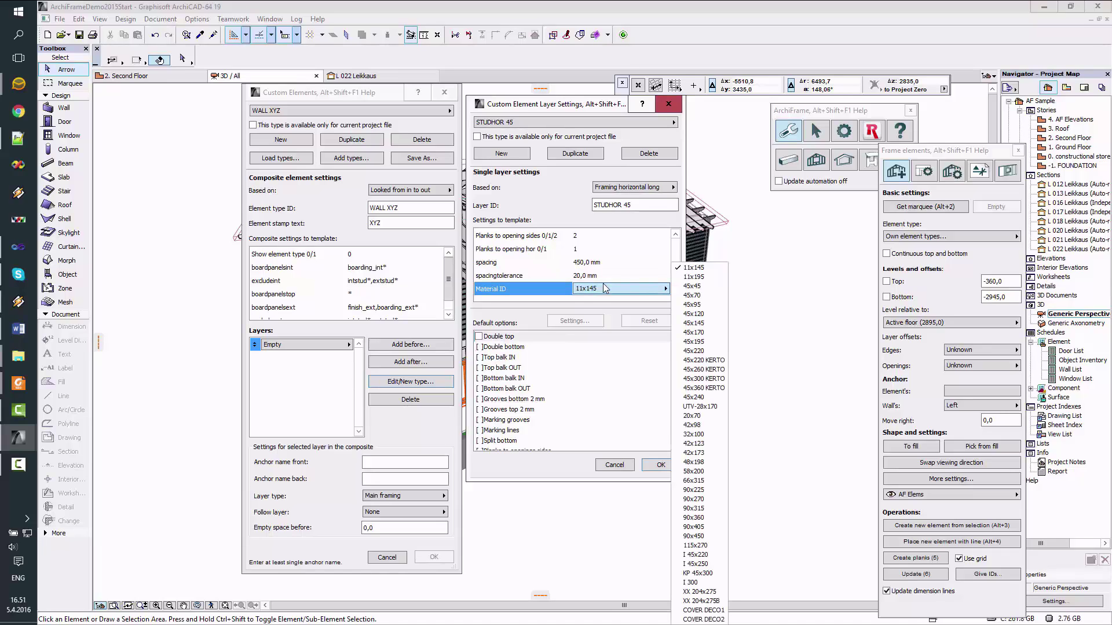
{"action": "left_click", "coordinate": [692, 286]}
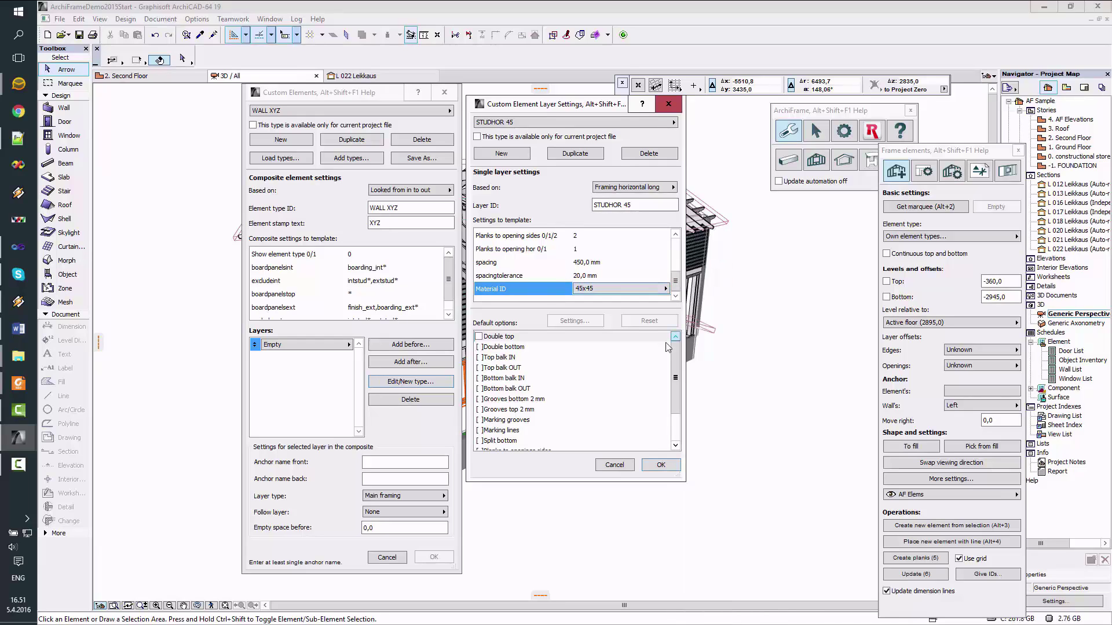
{"action": "mouse_move", "coordinate": [677, 351]}
{"action": "left_mouse_down"}
{"action": "mouse_move", "coordinate": [684, 391]}
{"action": "mouse_move", "coordinate": [667, 367]}
{"action": "left_mouse_up"}
Save STUDHOR 45, add a second layer, and create a Framing-based layer type named 45x195.
{"action": "left_click", "coordinate": [673, 465]}
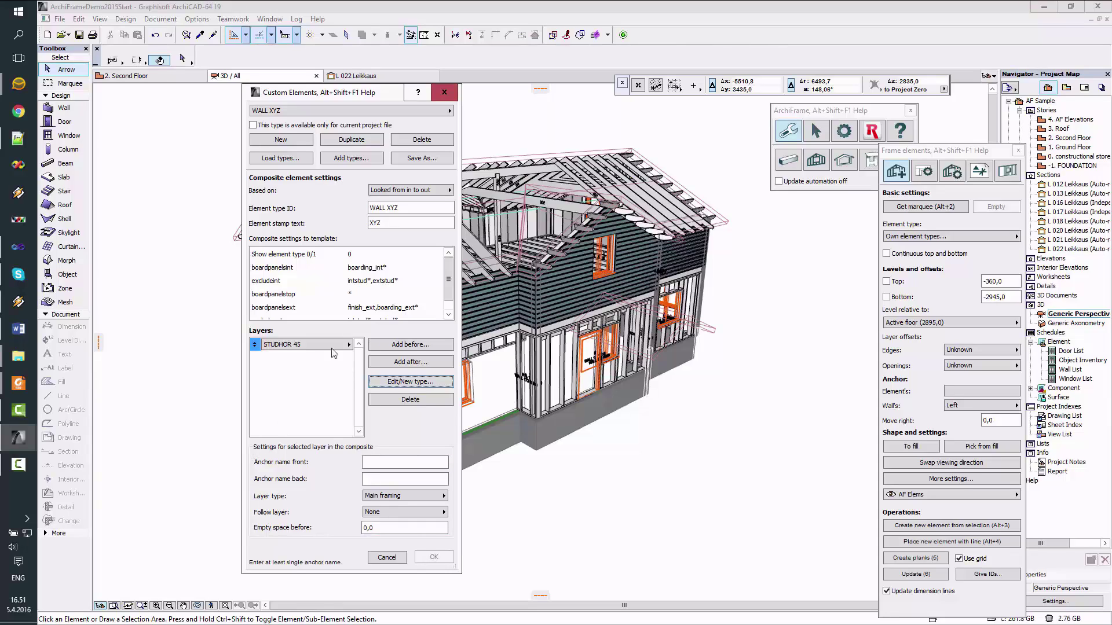
{"action": "left_click", "coordinate": [407, 364]}
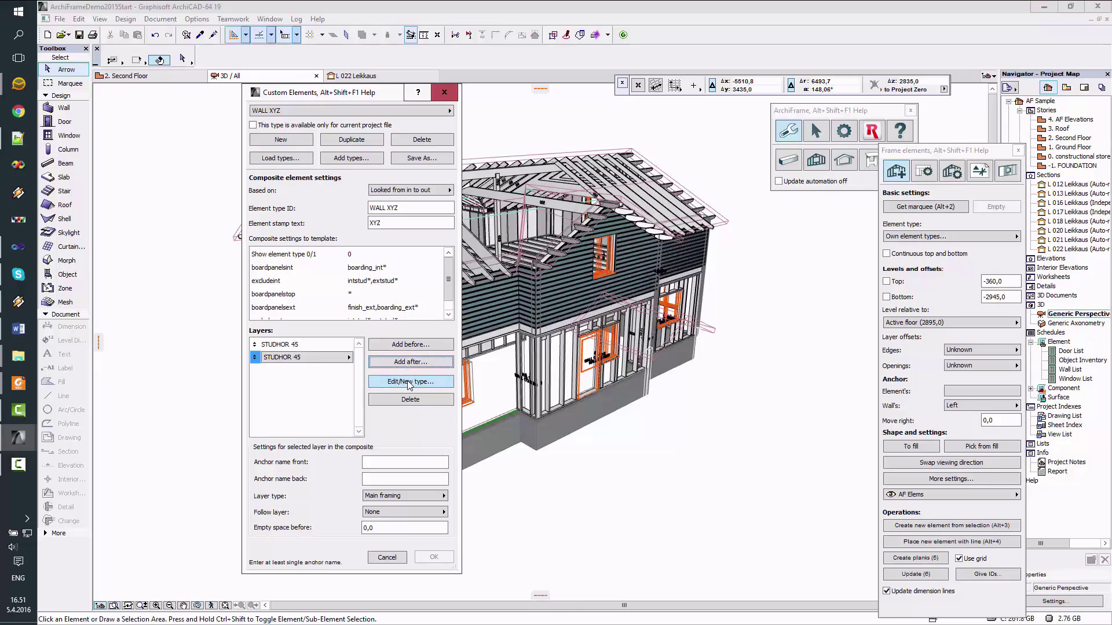
{"action": "left_click", "coordinate": [409, 382]}
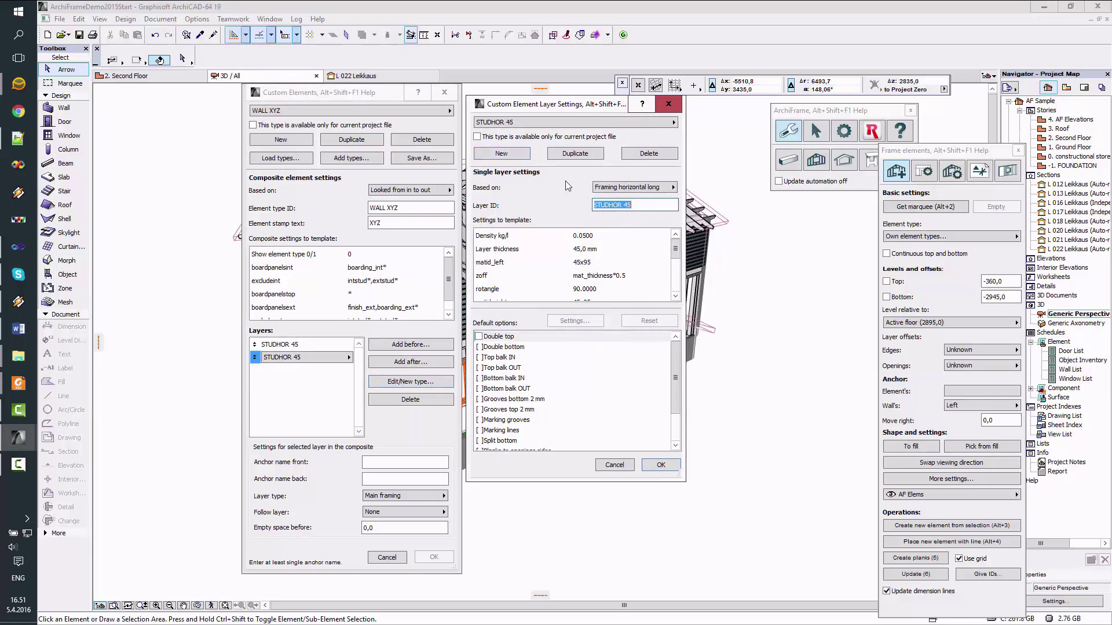
{"action": "left_click", "coordinate": [512, 157]}
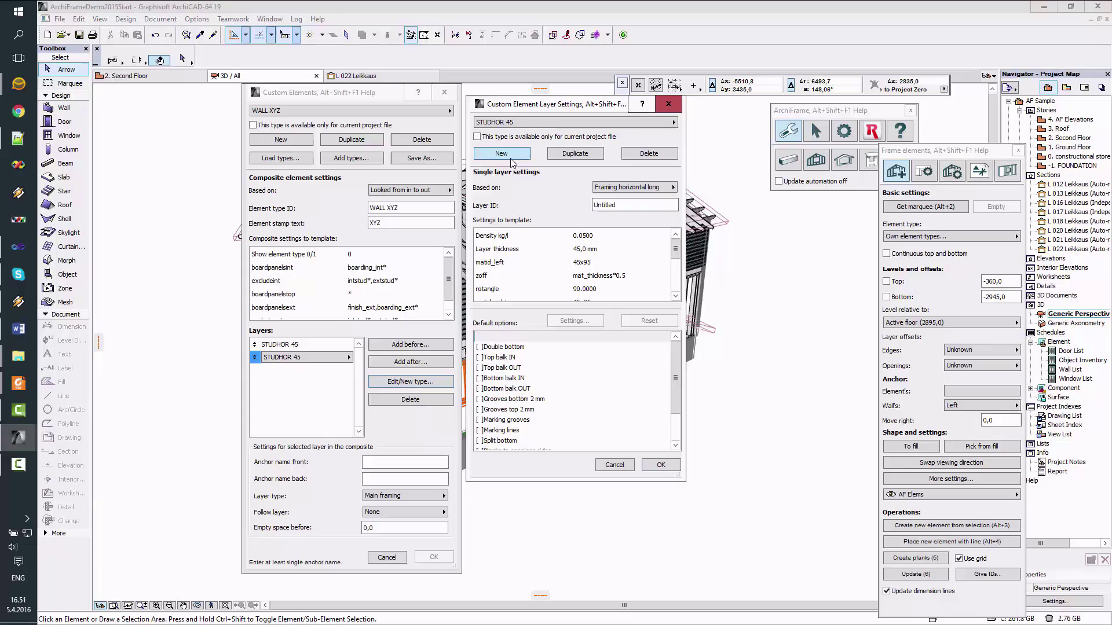
{"action": "left_click", "coordinate": [657, 187]}
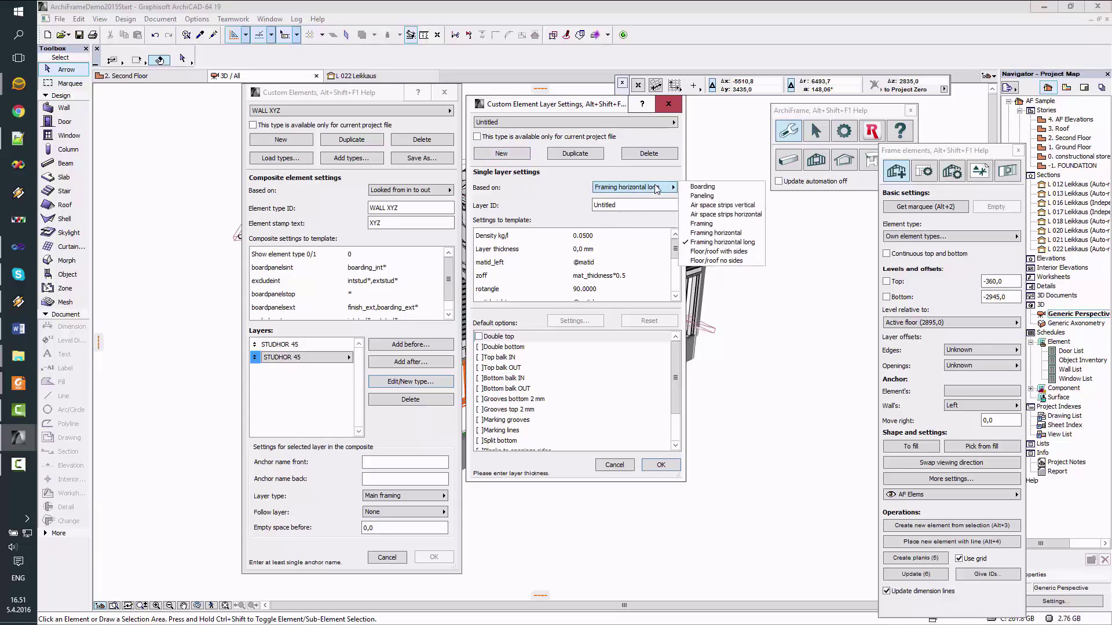
{"action": "left_click", "coordinate": [714, 224]}
{"action": "double_click", "coordinate": [613, 203]}
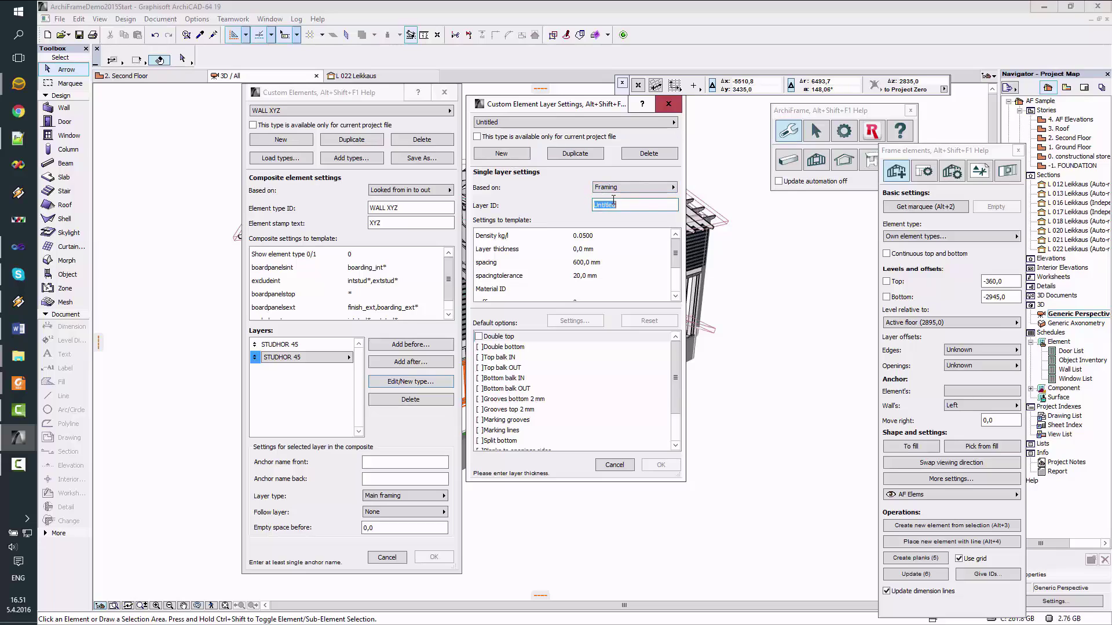
{"action": "type", "text": "45x195"}
Give the 45x195 layer a 45 mm thickness and 45x195 Material ID.
{"action": "left_click", "coordinate": [604, 250]}
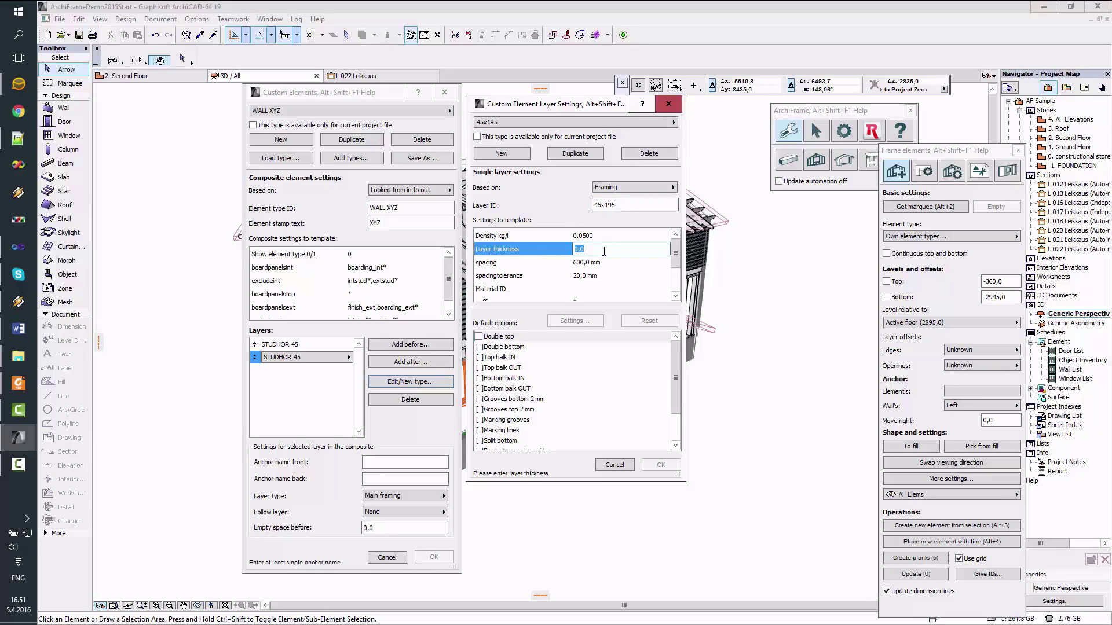
{"action": "type", "text": "45"}
{"action": "left_click", "coordinate": [610, 263]}
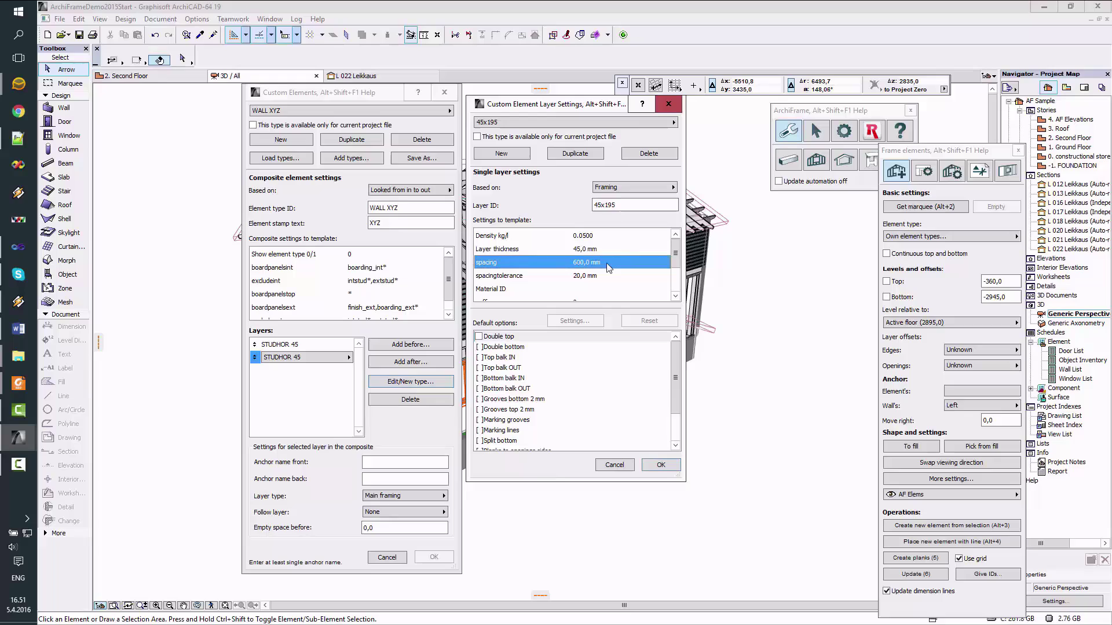
{"action": "left_click_drag", "start_coordinate": [675, 255], "coordinate": [675, 270]}
{"action": "left_click", "coordinate": [640, 264]}
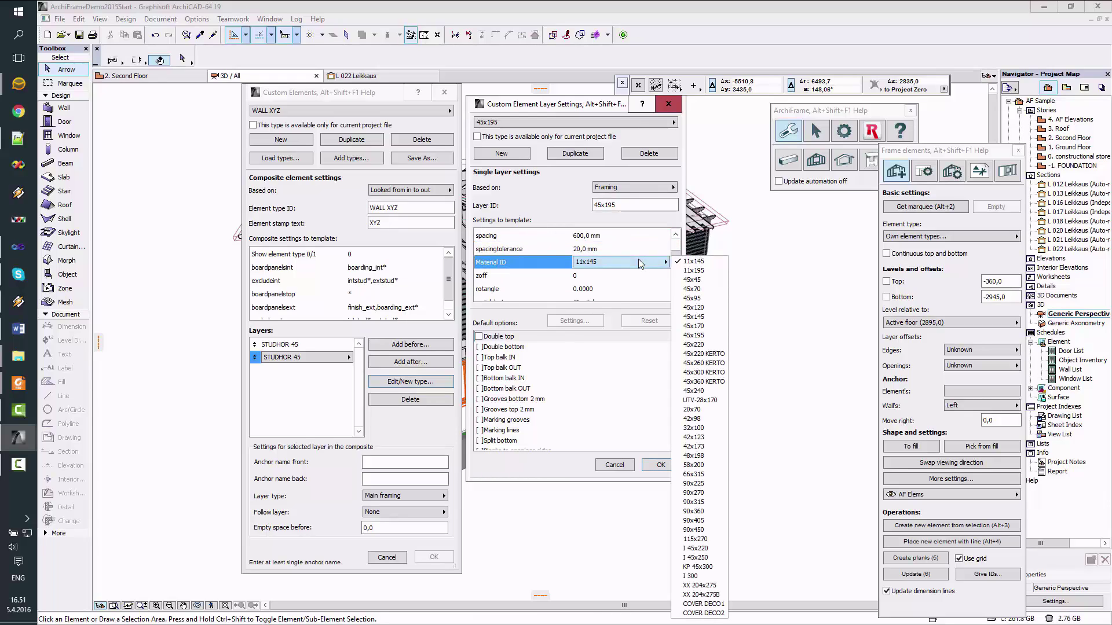
{"action": "left_click", "coordinate": [690, 336]}
{"action": "left_click", "coordinate": [593, 277]}
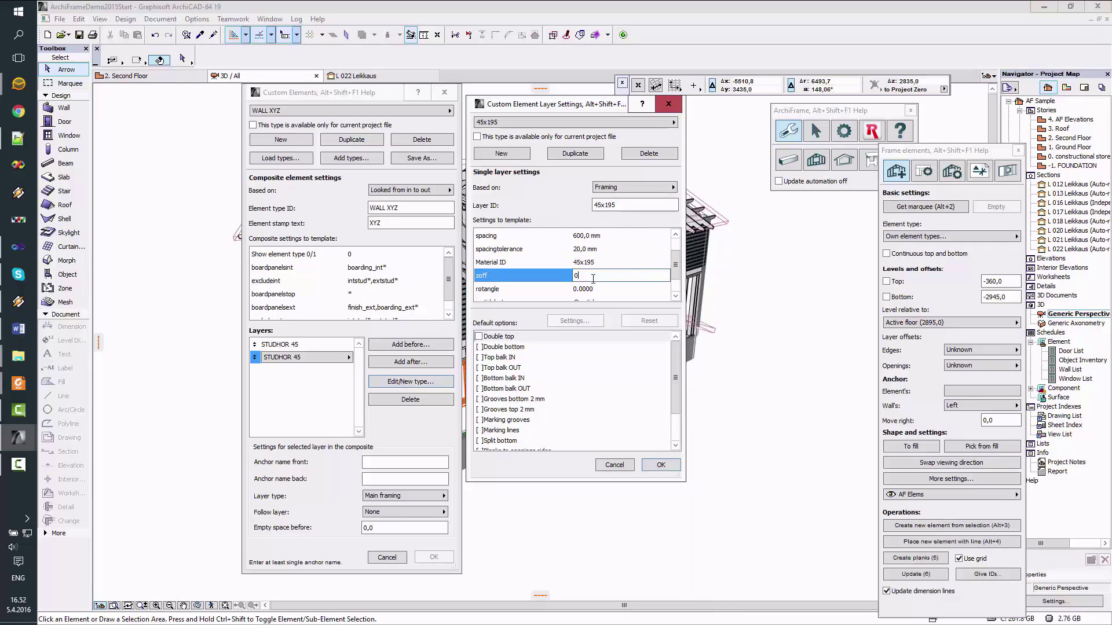
{"action": "left_click_drag", "start_coordinate": [675, 265], "coordinate": [683, 283]}
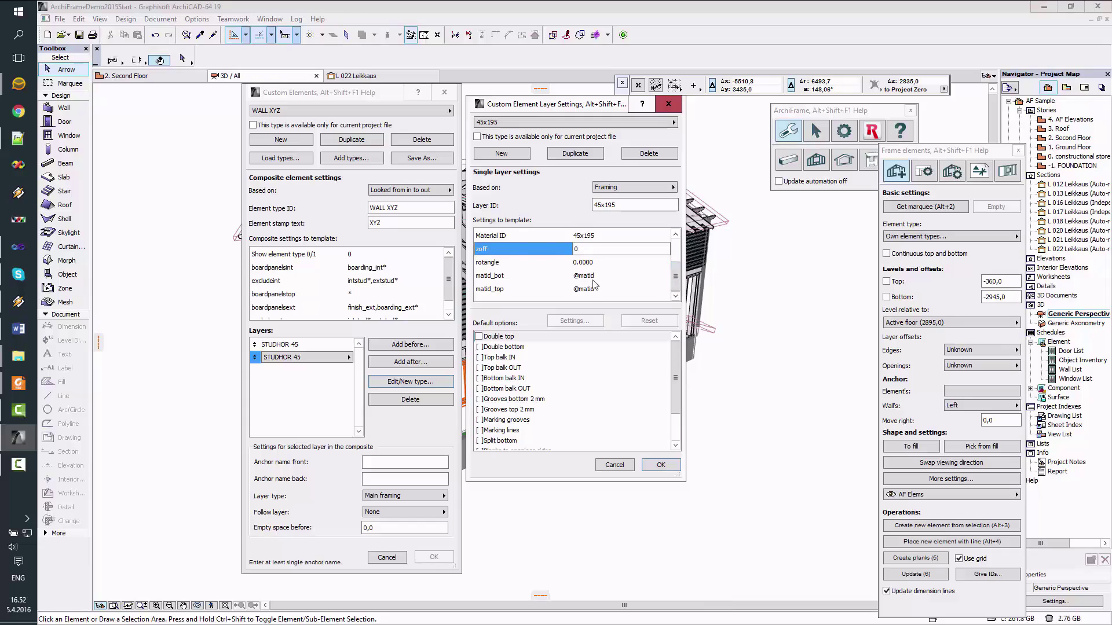
Turn on Double bottom with a 45x45 original piece 150 mm from front and an 11x195 double.
{"action": "left_click", "coordinate": [479, 347]}
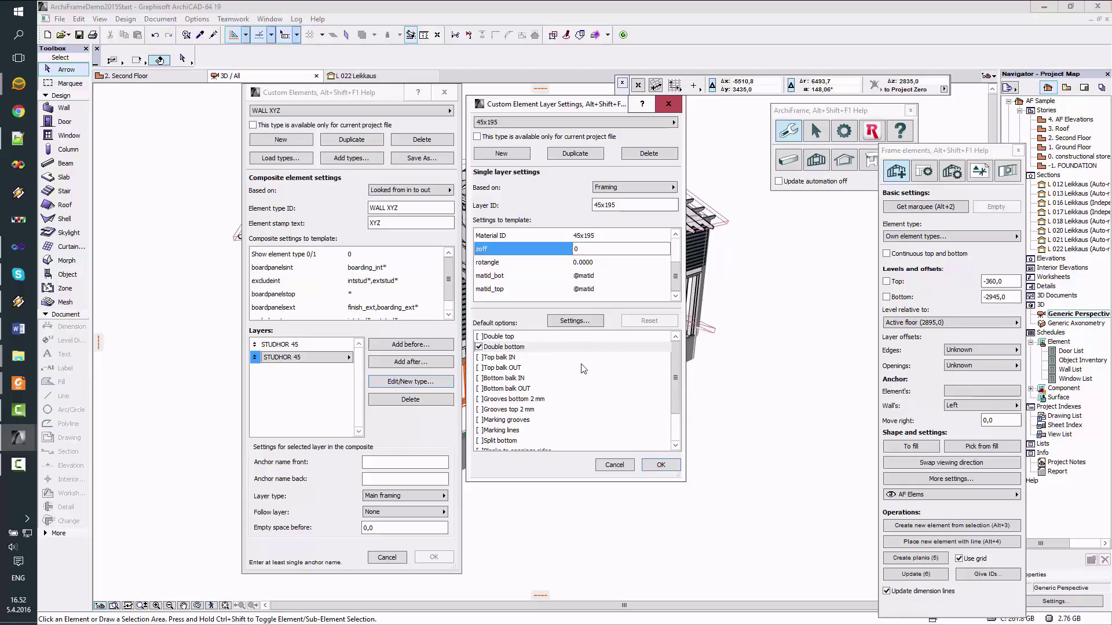
{"action": "left_click", "coordinate": [588, 326]}
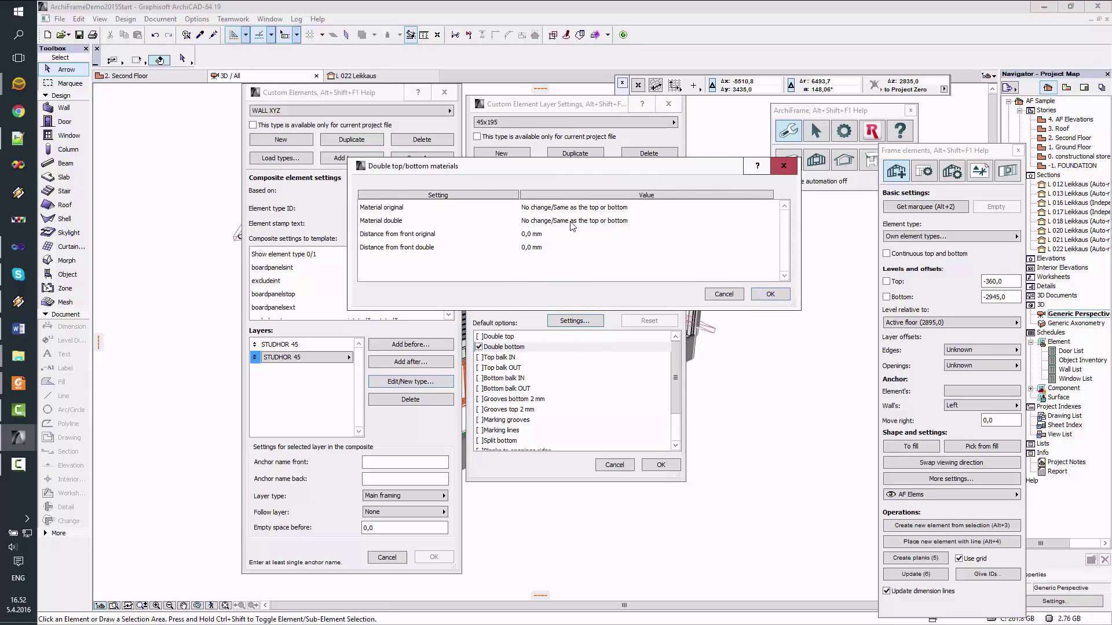
{"action": "left_click", "coordinate": [601, 212]}
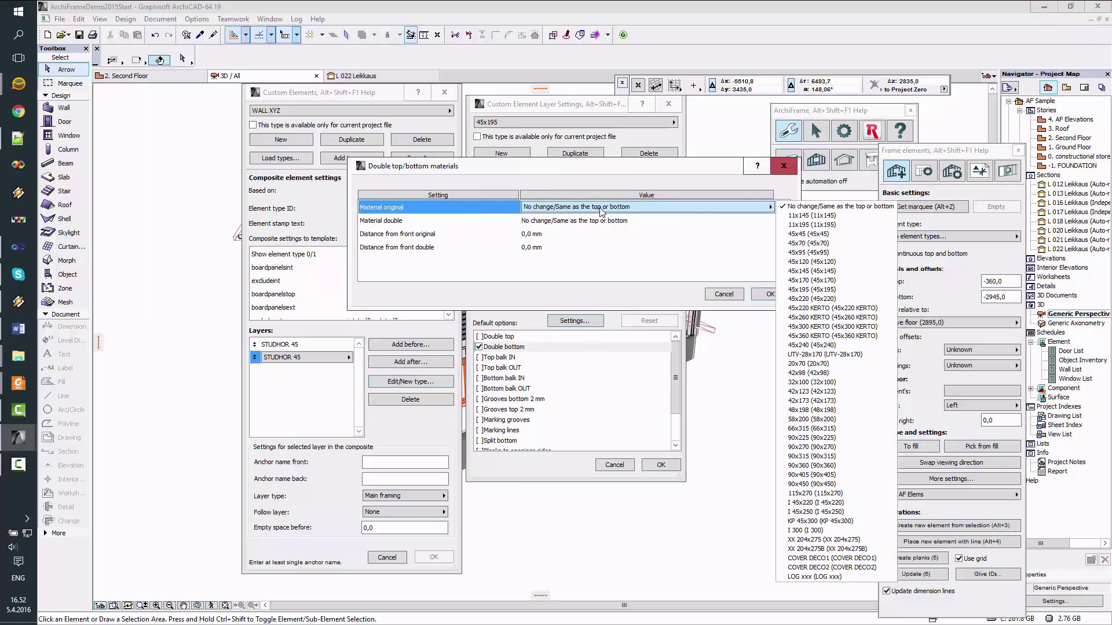
{"action": "left_click", "coordinate": [790, 235]}
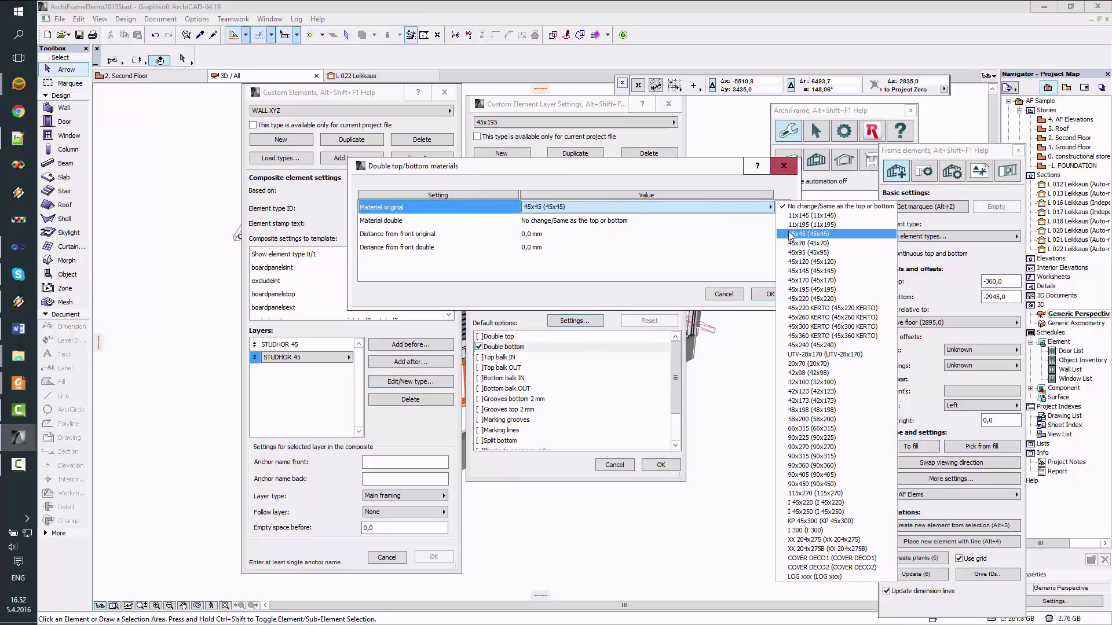
{"action": "left_click", "coordinate": [581, 223]}
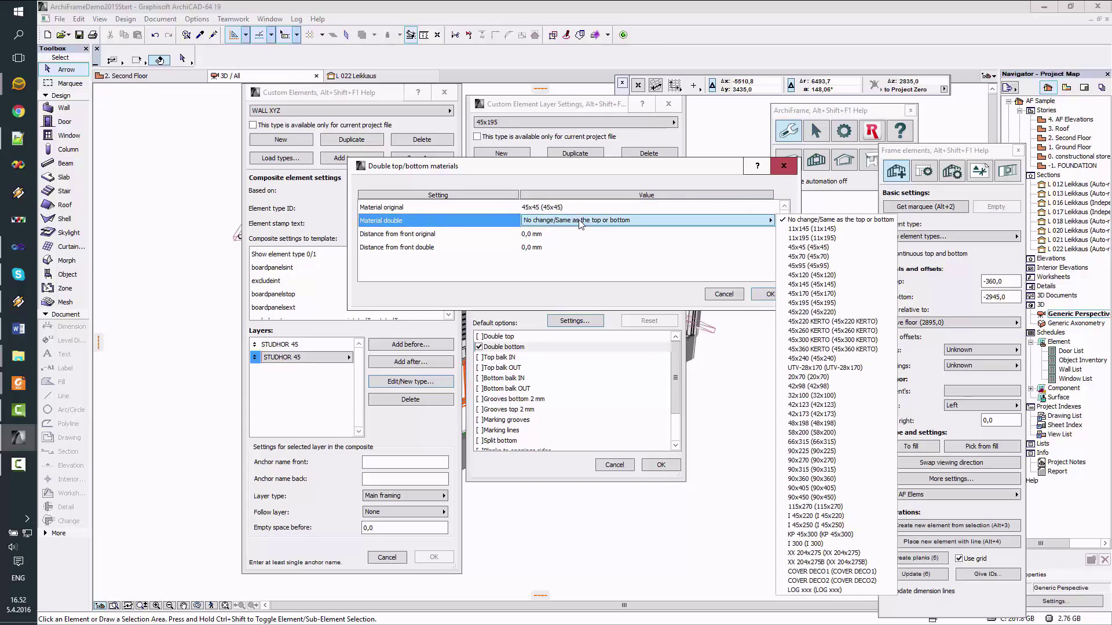
{"action": "left_click", "coordinate": [796, 238]}
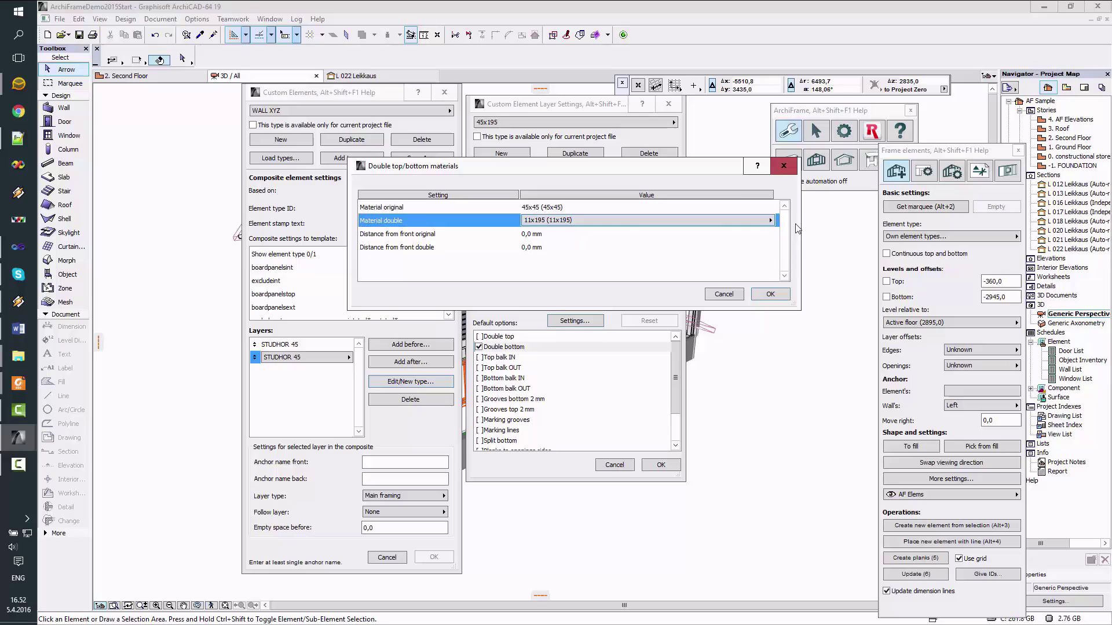
{"action": "left_click", "coordinate": [547, 233]}
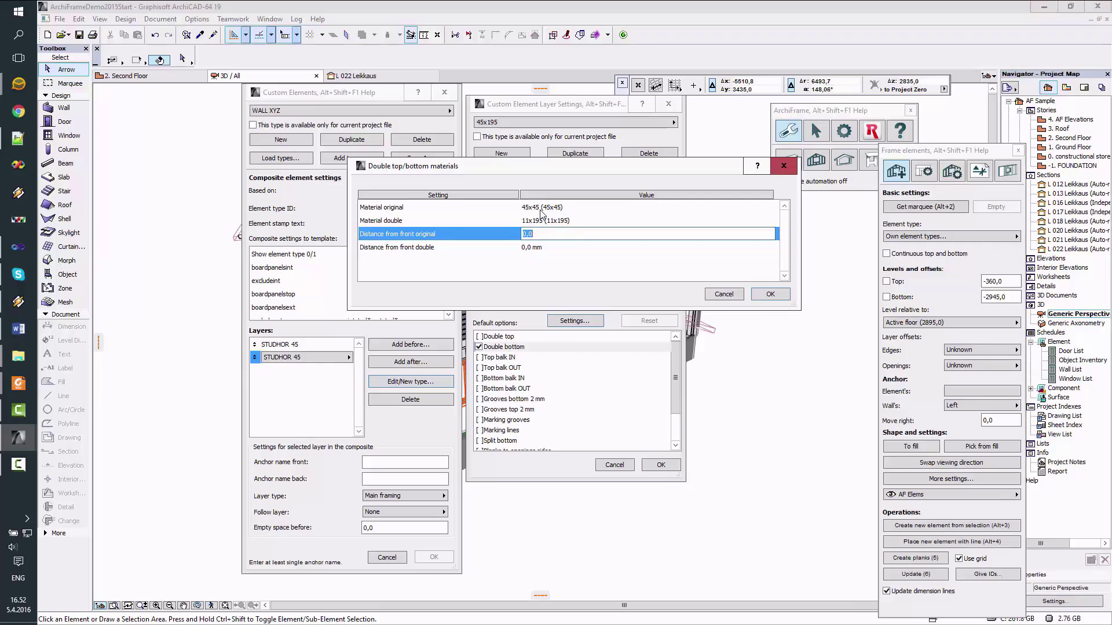
{"action": "type", "text": "150"}
{"action": "left_click", "coordinate": [561, 207]}
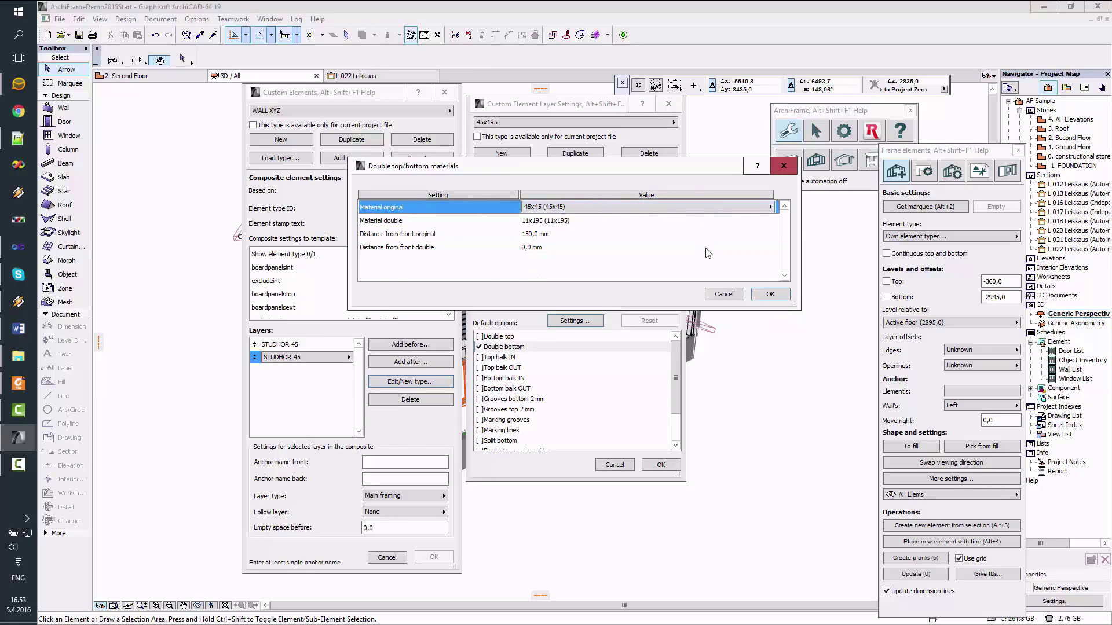
{"action": "left_click", "coordinate": [774, 295]}
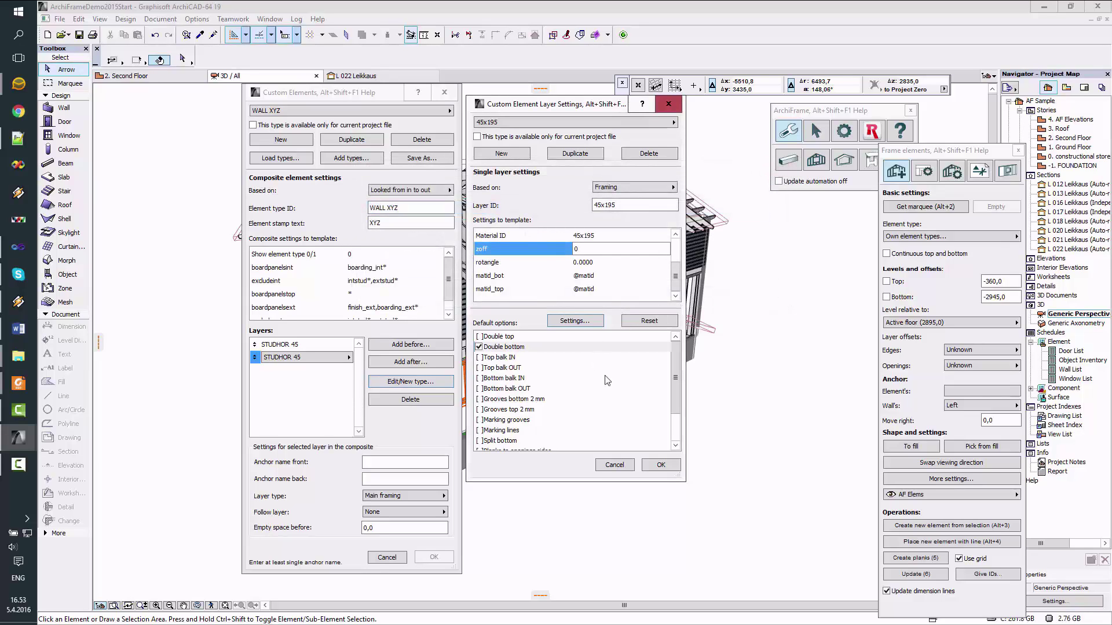
Make STUDHOR 45 a Studding interior layer with front anchor name 'Studding int'.
{"action": "left_click", "coordinate": [660, 465]}
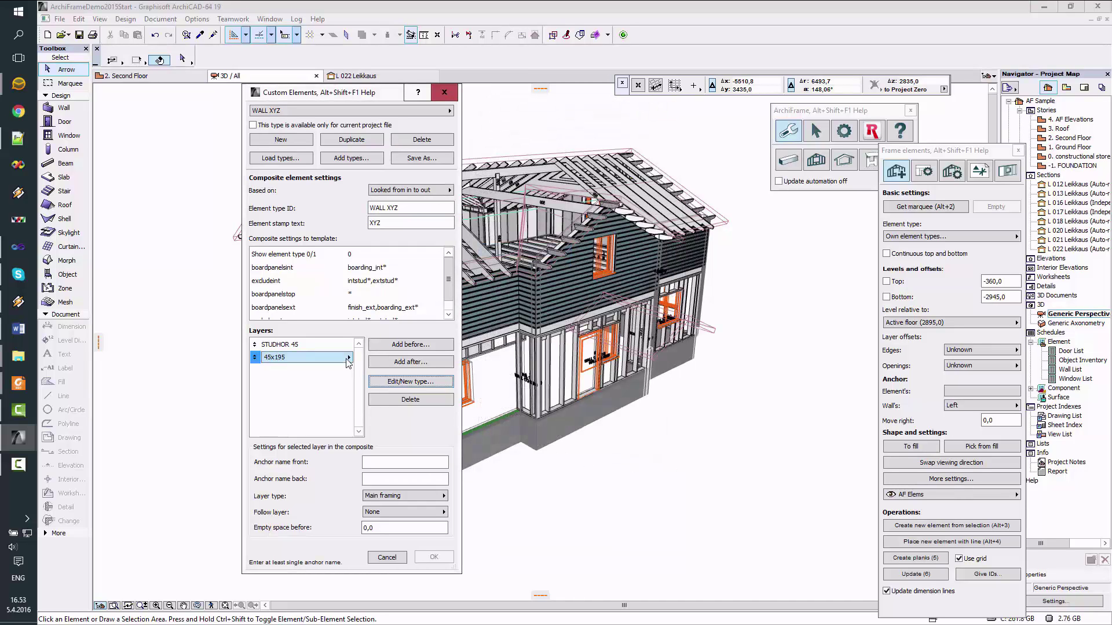
{"action": "left_click", "coordinate": [406, 496]}
{"action": "left_click", "coordinate": [406, 496]}
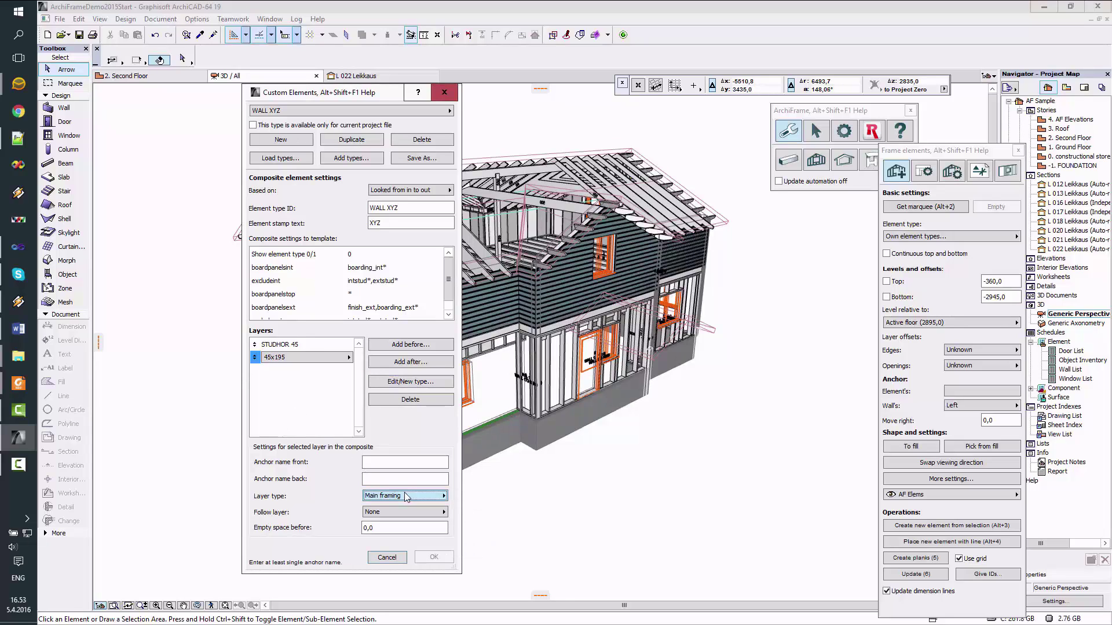
{"action": "left_click", "coordinate": [313, 346]}
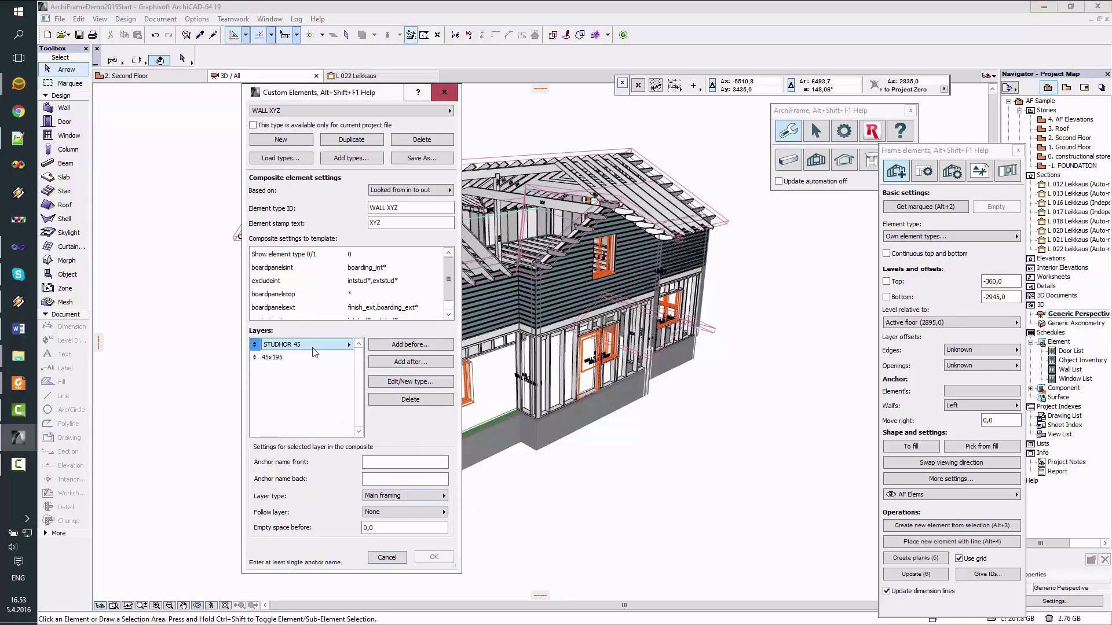
{"action": "left_click", "coordinate": [400, 496]}
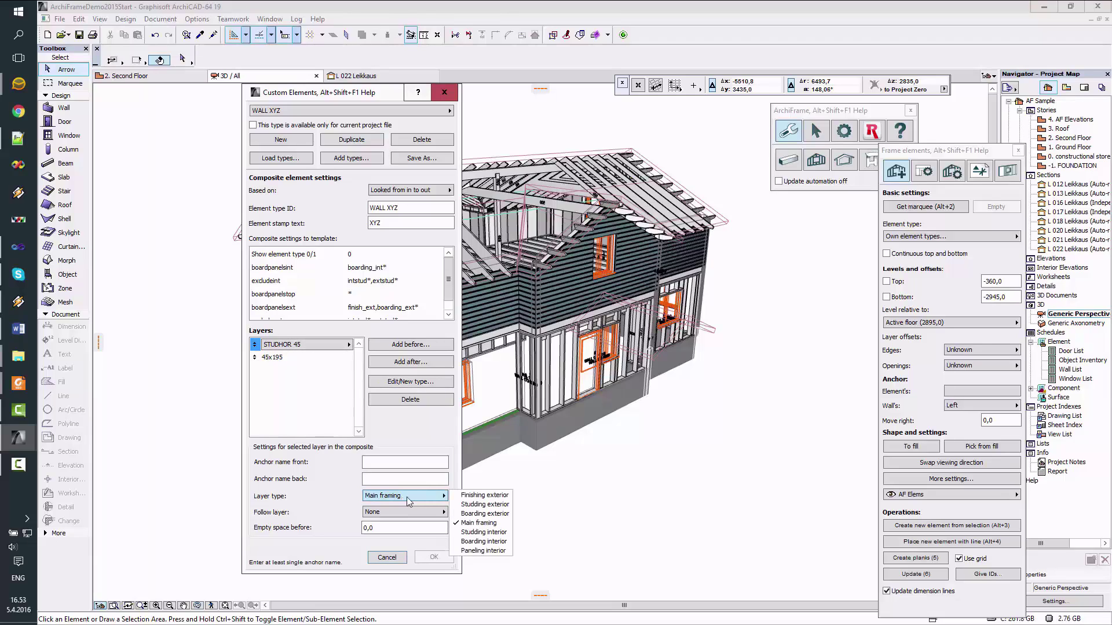
{"action": "left_click", "coordinate": [496, 533]}
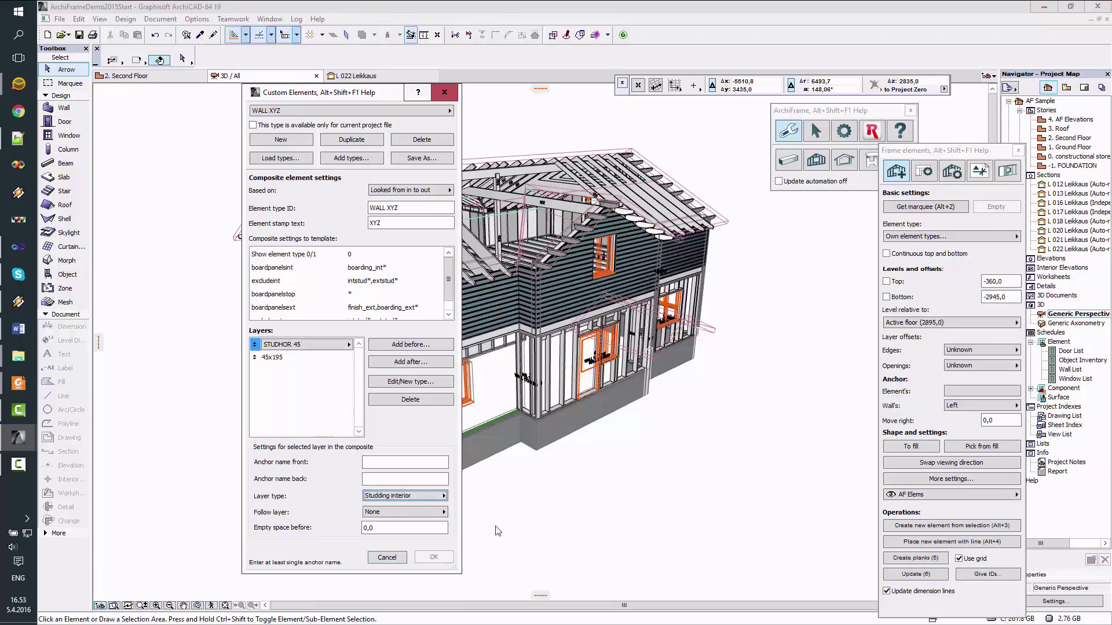
{"action": "left_click", "coordinate": [407, 465]}
{"action": "left_click", "coordinate": [408, 463]}
{"action": "type", "text": "Studding int"}
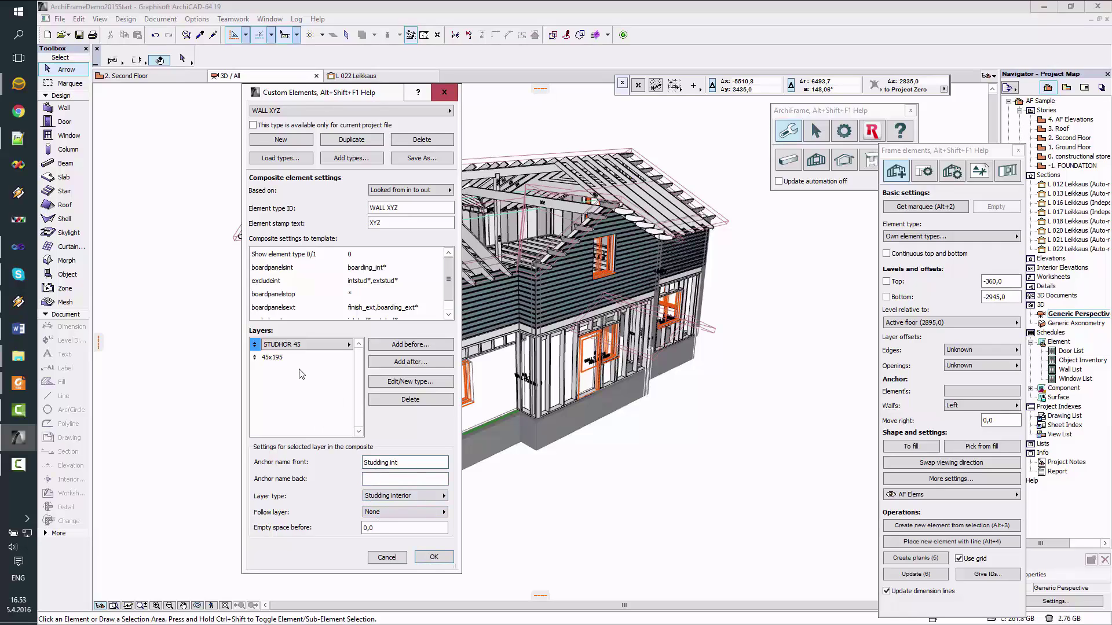
Give the 45x195 layer the front anchor name 'Framing int' and save the WALL XYZ type.
{"action": "left_click", "coordinate": [282, 359]}
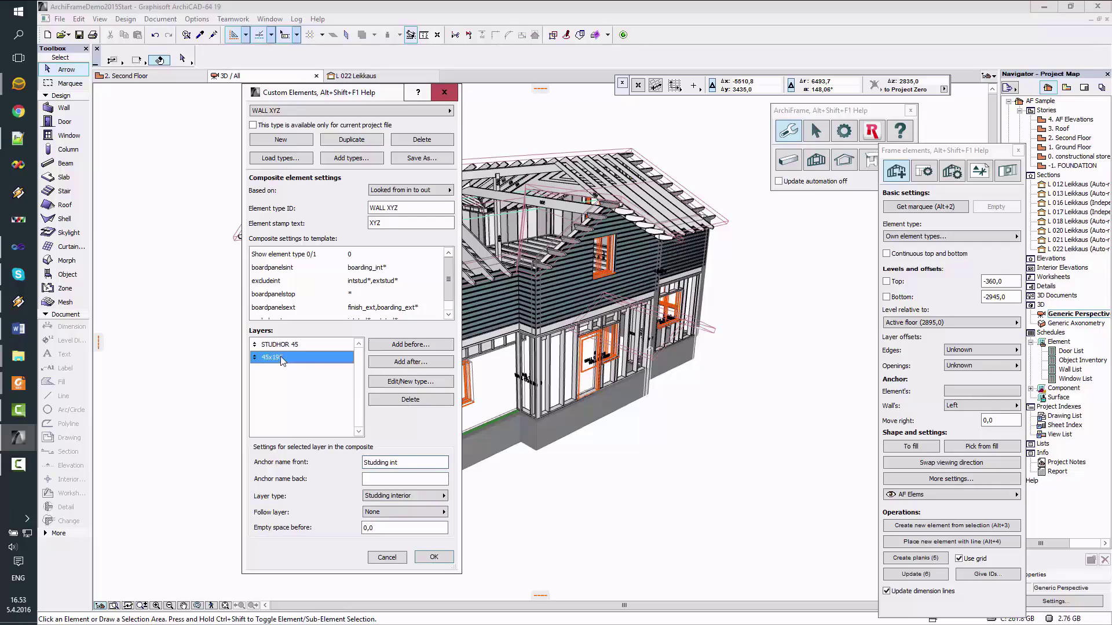
{"action": "left_click", "coordinate": [391, 462]}
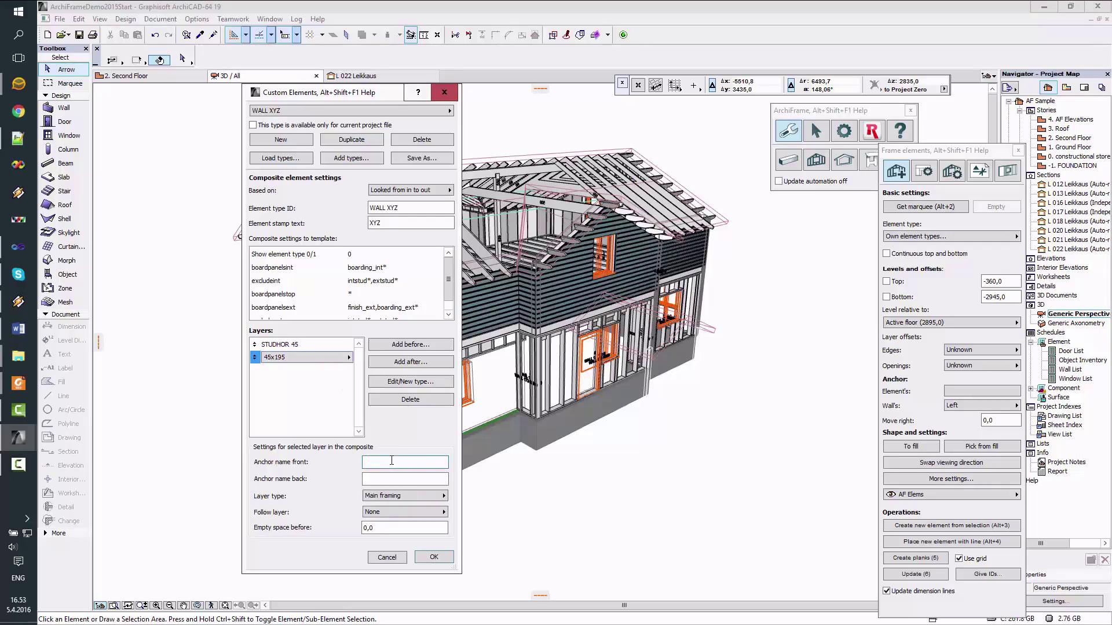
{"action": "type", "text": "Framing int"}
{"action": "key", "text": "Tab"}
{"action": "left_click", "coordinate": [431, 557]}
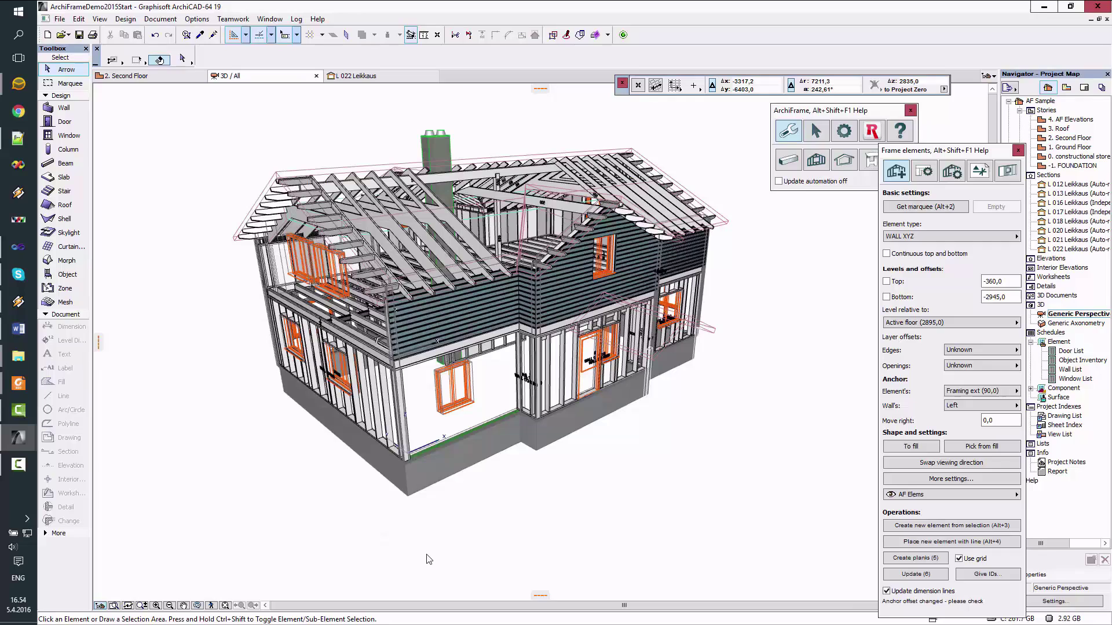
Jump from Double Sash Window 17 to its Ground Floor plan and bring up the Frame elements settings.
{"action": "left_click", "coordinate": [444, 419]}
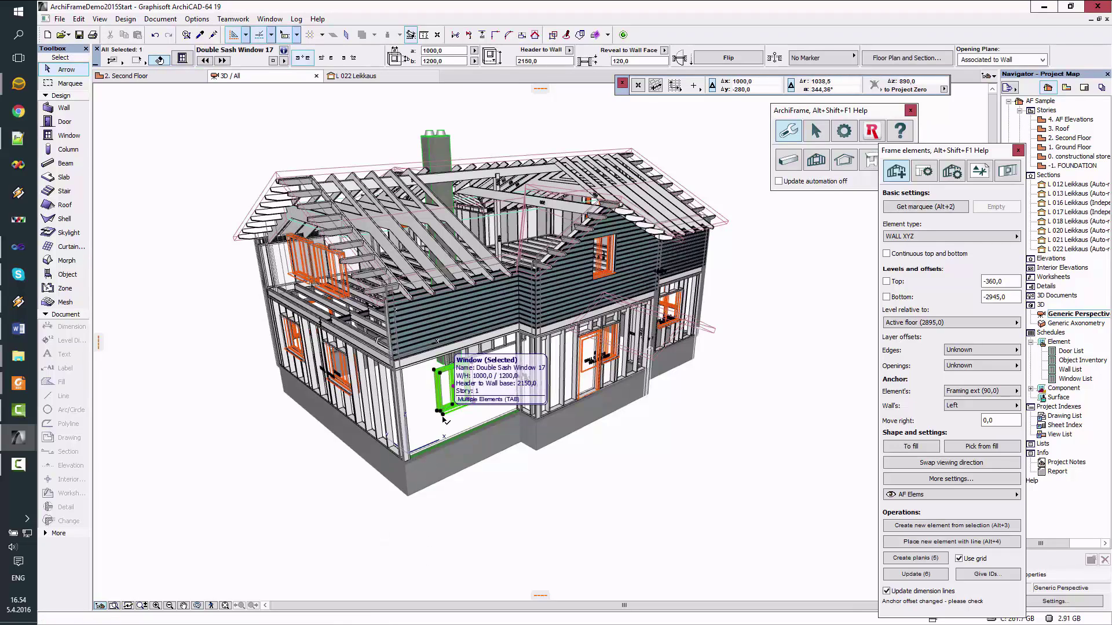
{"action": "left_click", "coordinate": [817, 132]}
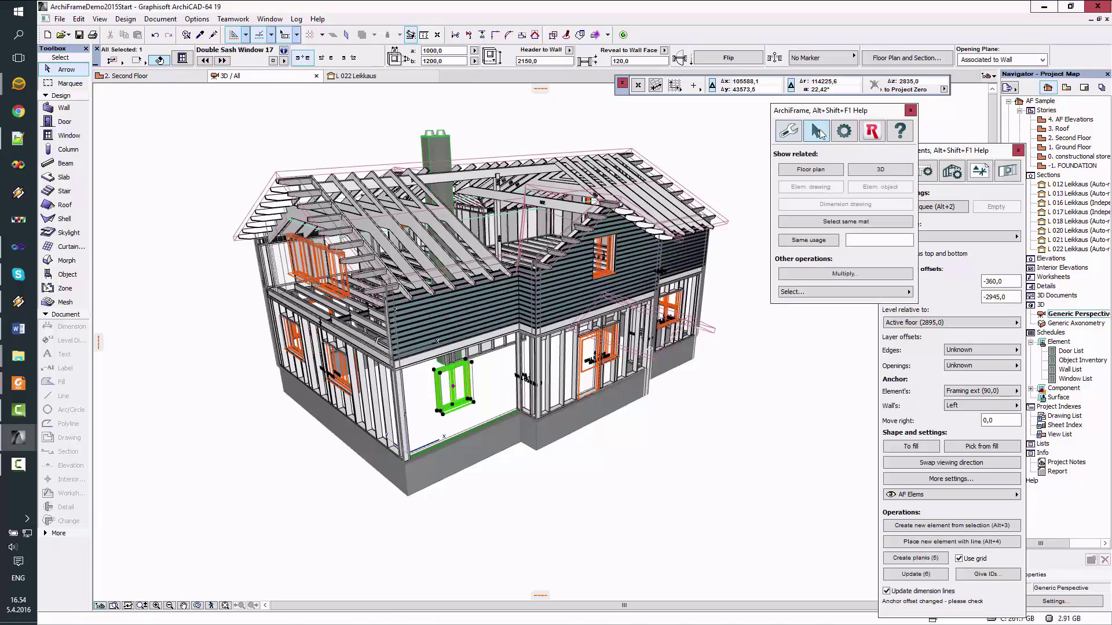
{"action": "left_click", "coordinate": [812, 170]}
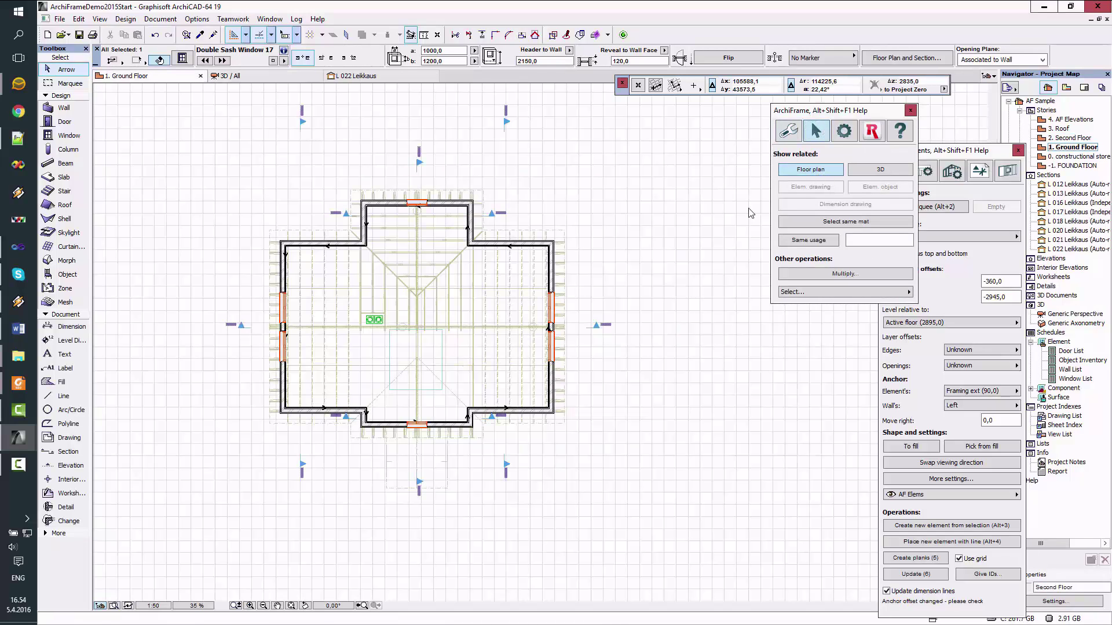
{"action": "scroll", "coordinate": [334, 414], "scroll_direction": "up", "scroll_amount": 4}
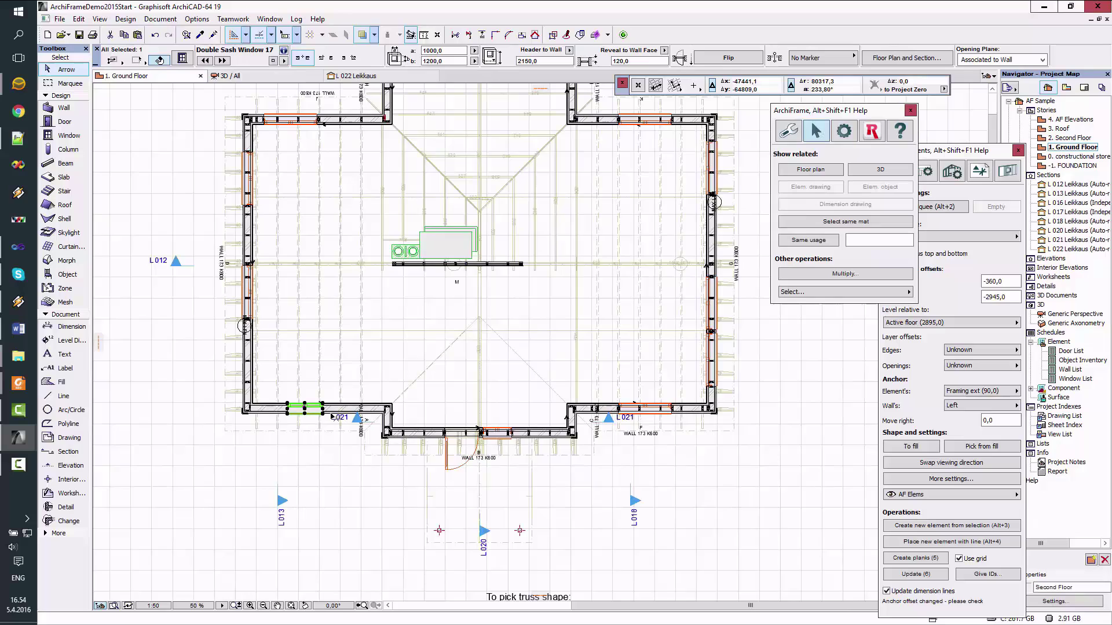
{"action": "scroll", "coordinate": [334, 415], "scroll_direction": "up", "scroll_amount": 2}
{"action": "key", "text": "Escape"}
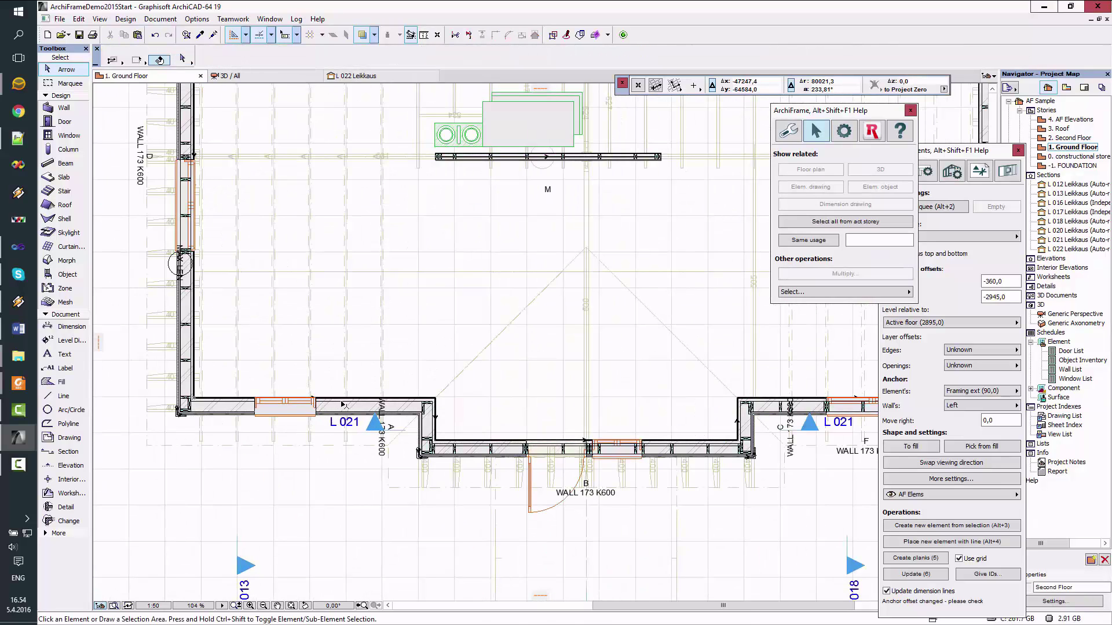
{"action": "left_click", "coordinate": [950, 151]}
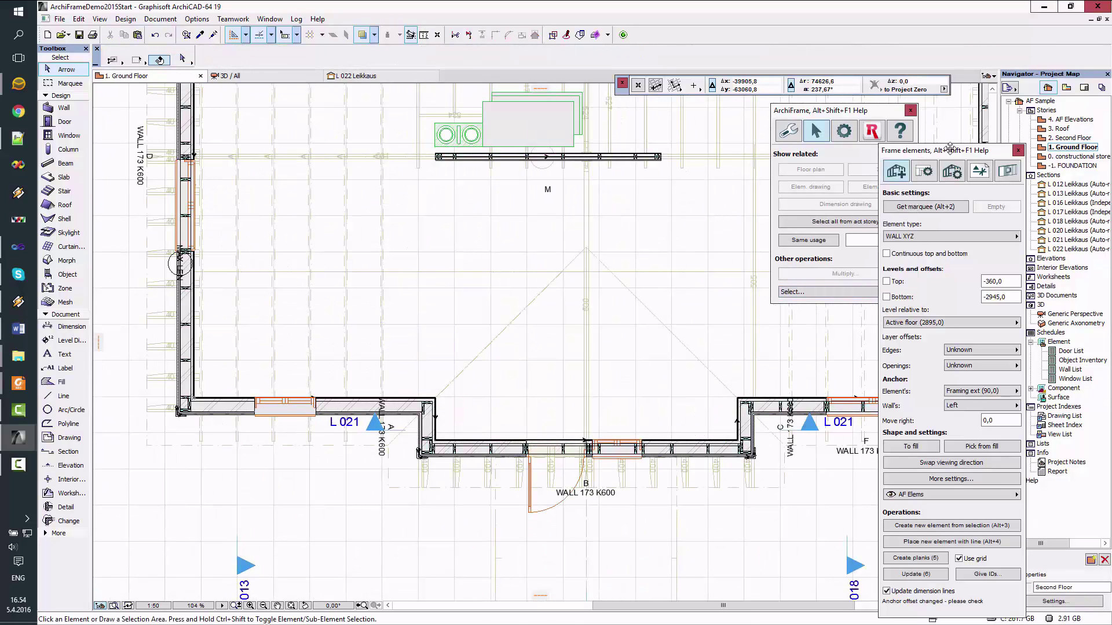
Reuse the existing wall element's offsets and set new elements to WALL XYZ anchored at Framing int (45,0).
{"action": "left_click", "coordinate": [590, 482]}
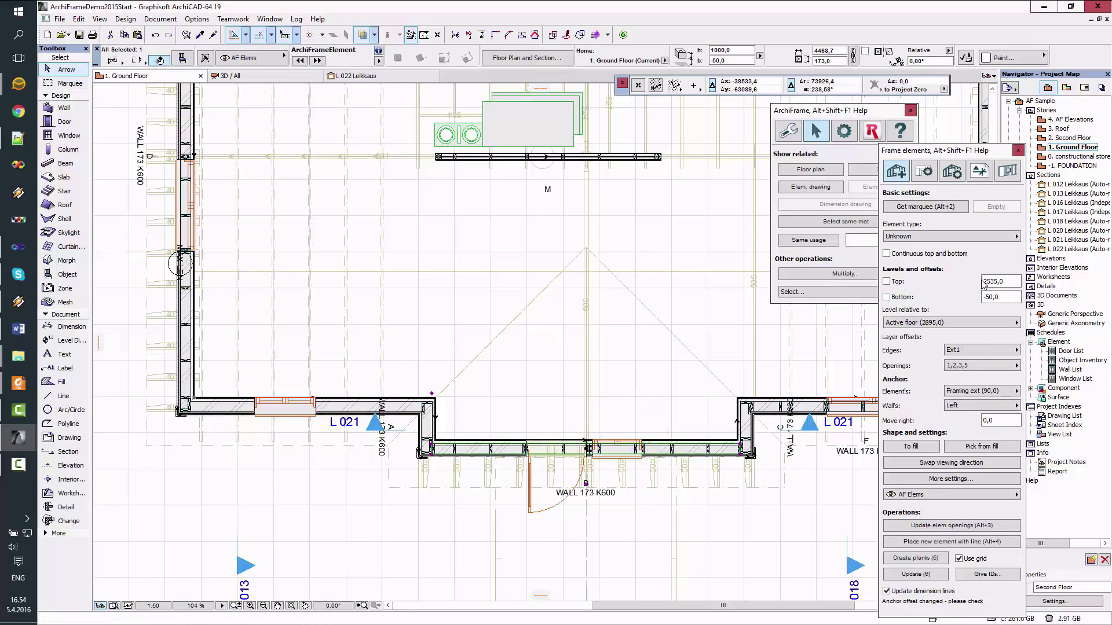
{"action": "left_click", "coordinate": [726, 398]}
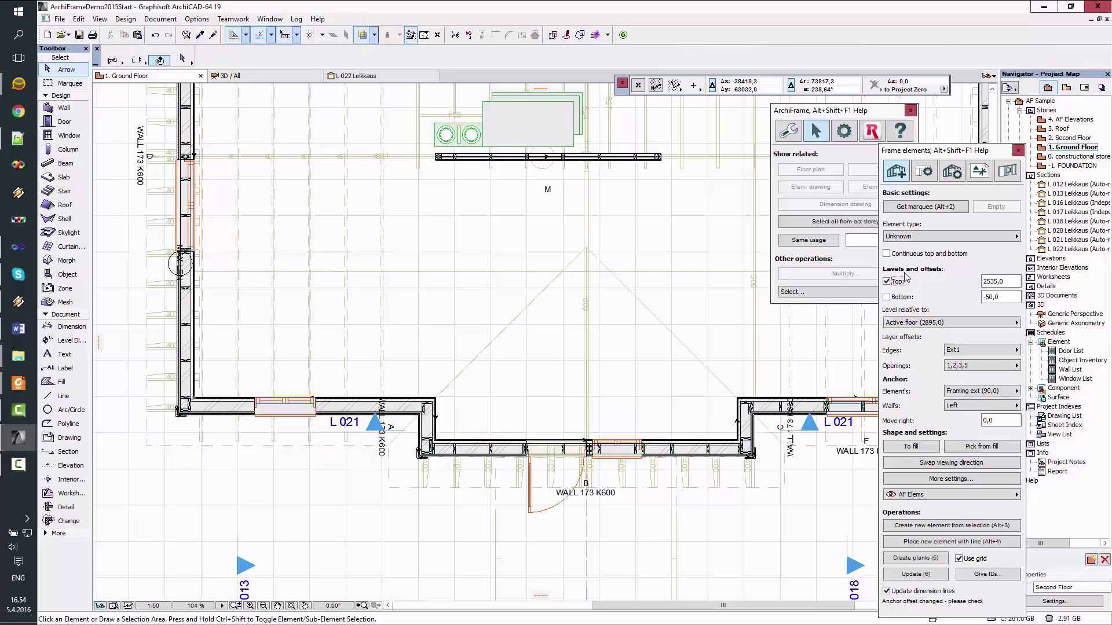
{"action": "left_click", "coordinate": [938, 237]}
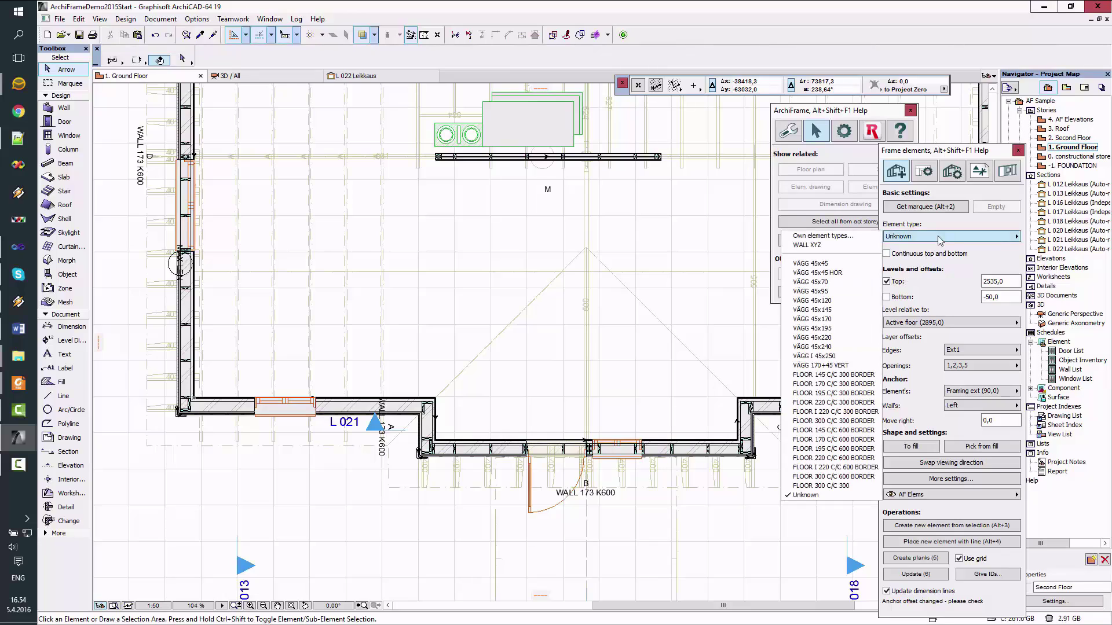
{"action": "left_click", "coordinate": [846, 247]}
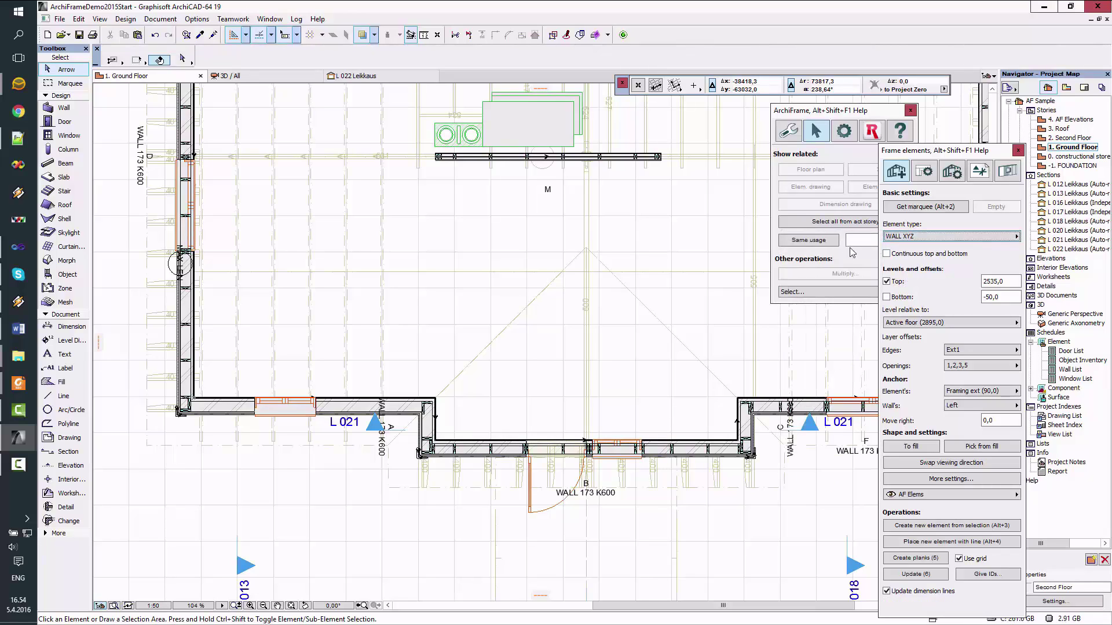
{"action": "left_click", "coordinate": [988, 393]}
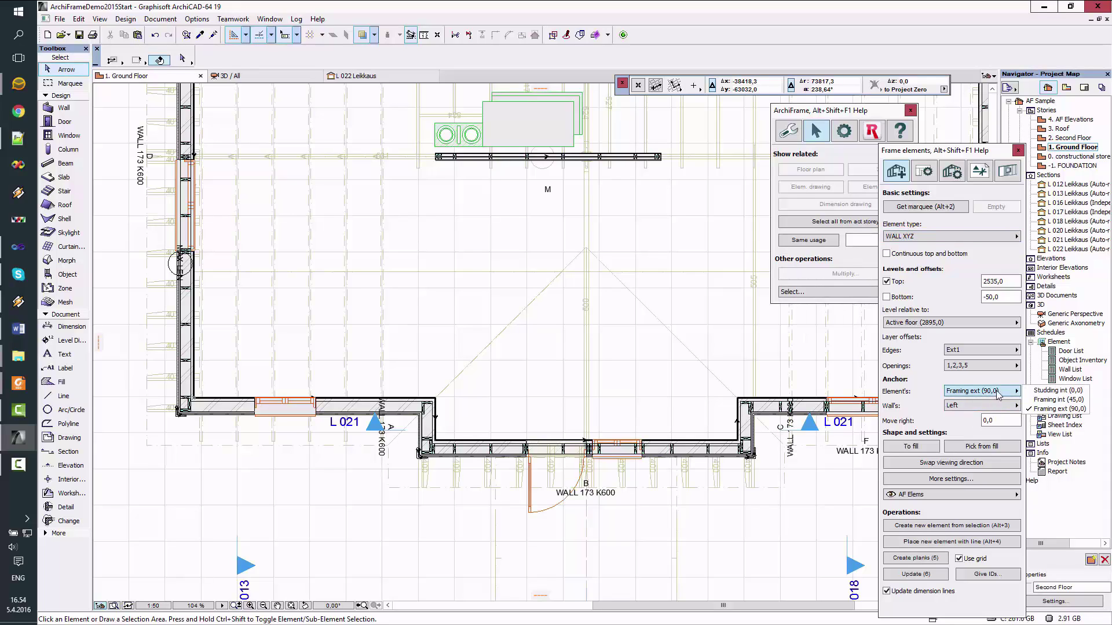
{"action": "left_click", "coordinate": [1074, 402]}
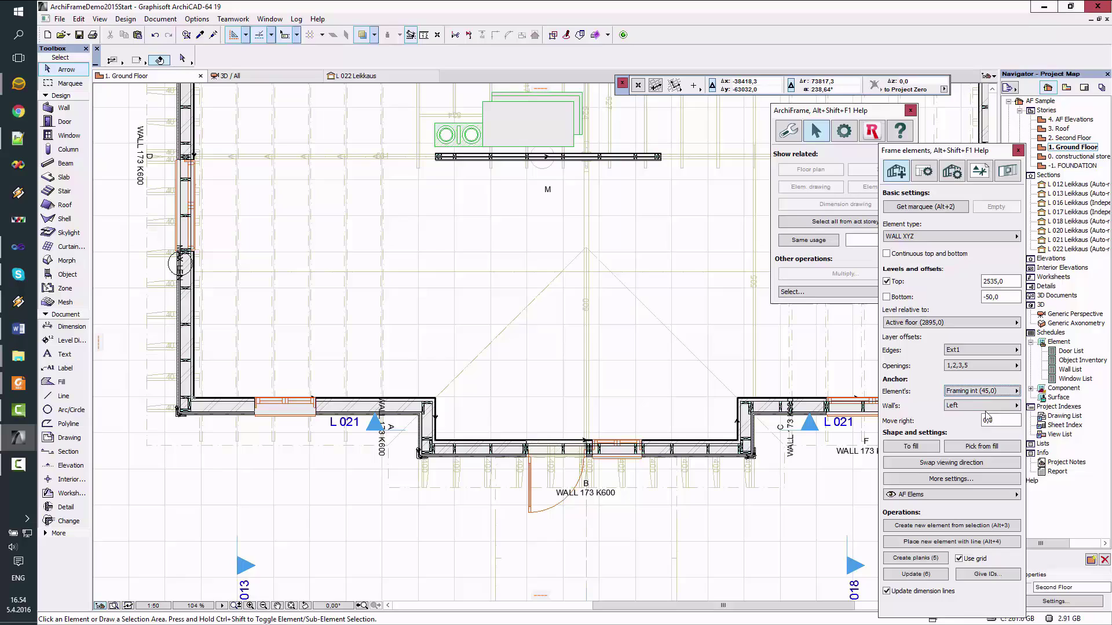
In More settings, show elevations in 4 AF Elevations and set Raise roofs to 0.
{"action": "left_click", "coordinate": [966, 482]}
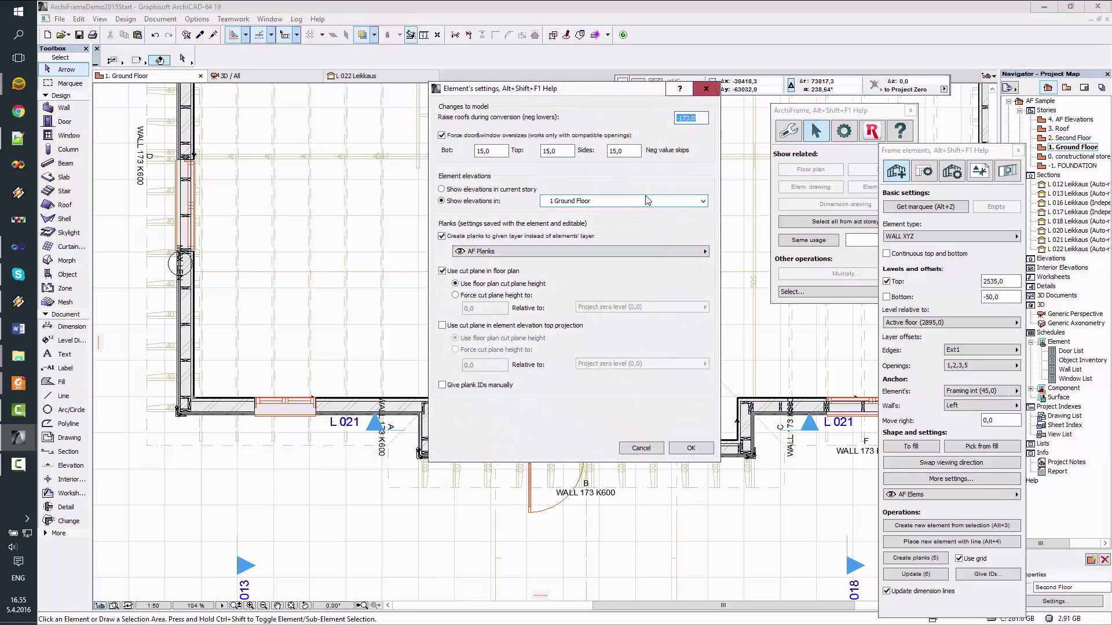
{"action": "left_click", "coordinate": [648, 200]}
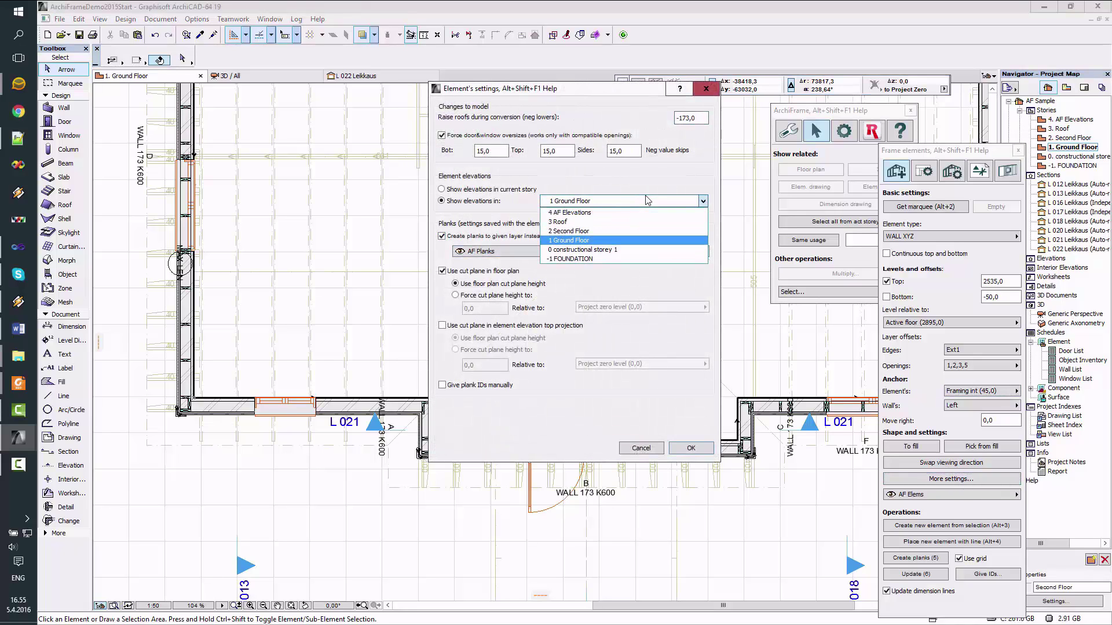
{"action": "left_click", "coordinate": [593, 213]}
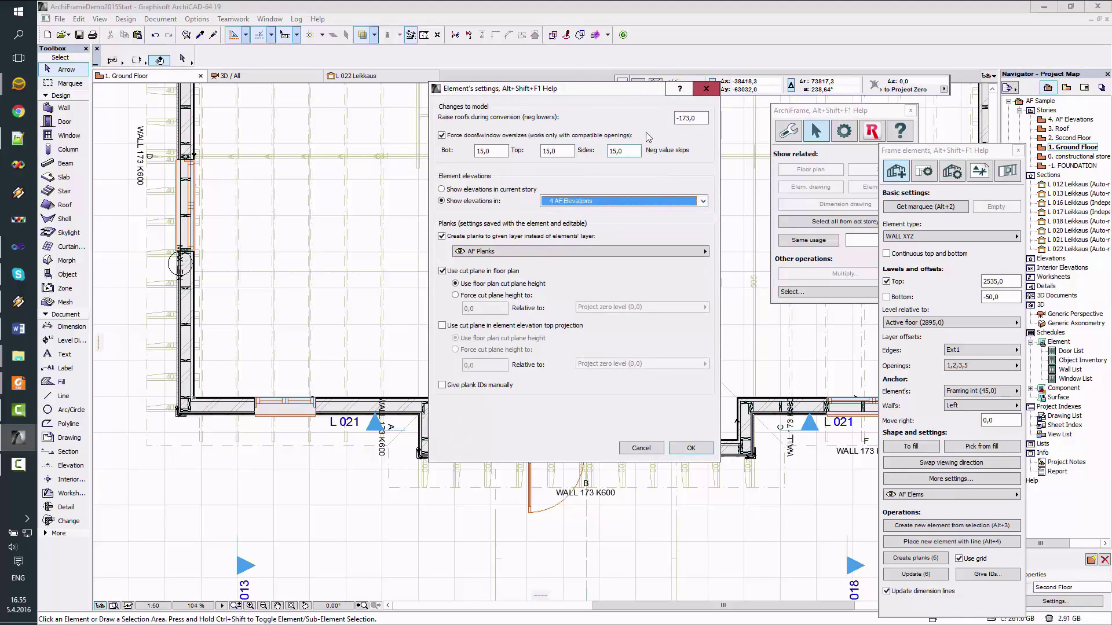
{"action": "left_click", "coordinate": [702, 118]}
{"action": "type", "text": "0"}
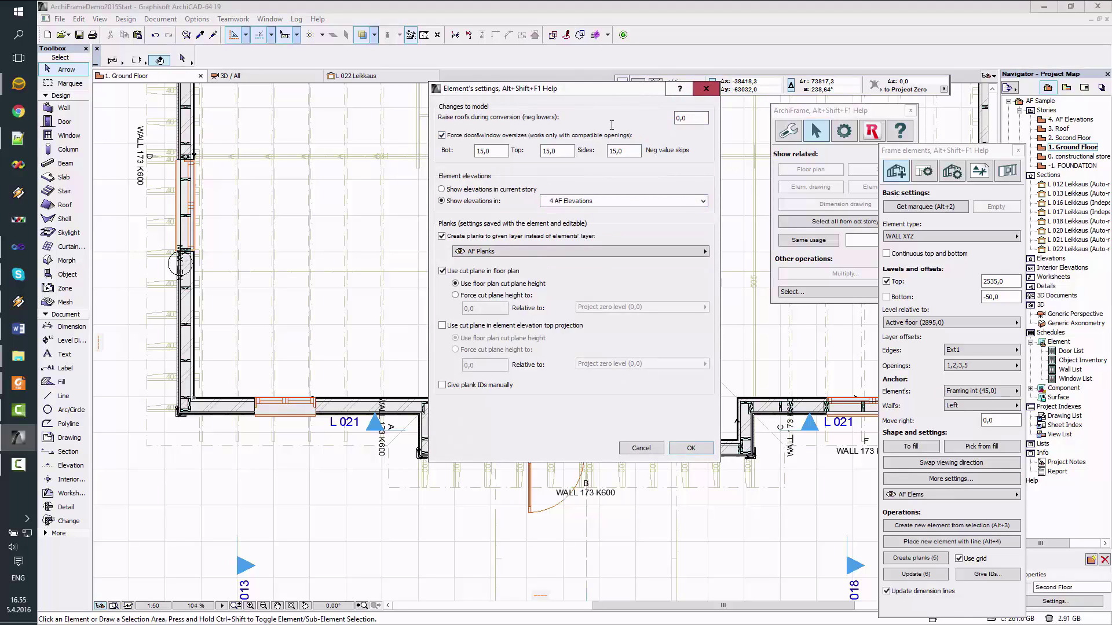
{"action": "key", "text": "Tab"}
{"action": "left_click", "coordinate": [691, 449]}
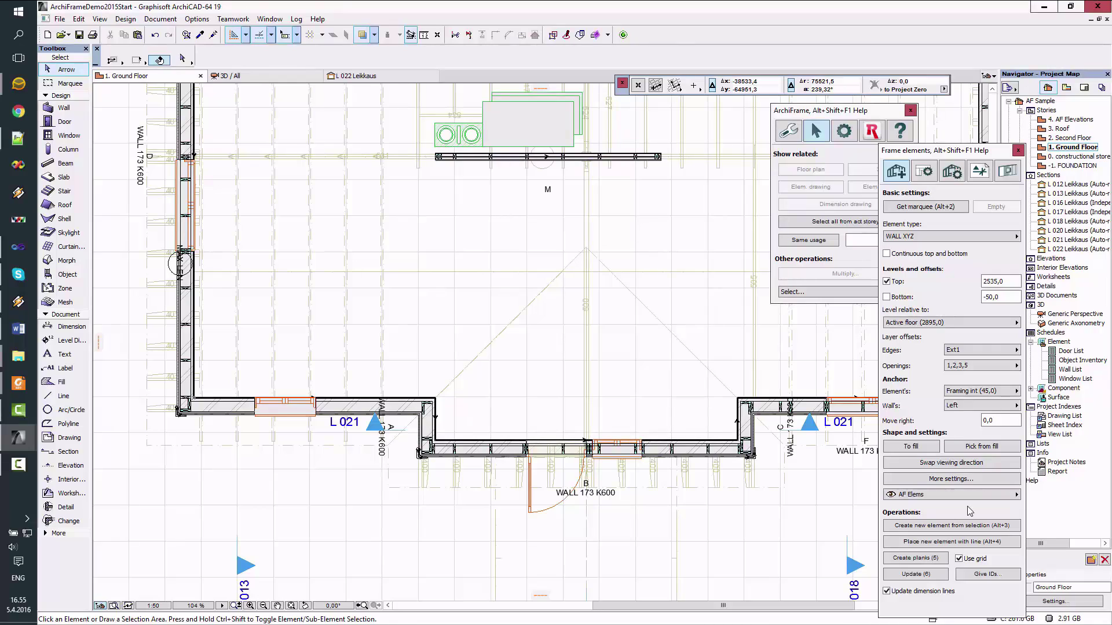
Draw a new WALL XYZ element along the inner face of the L 021 wall, then deselect it.
{"action": "left_click", "coordinate": [962, 542]}
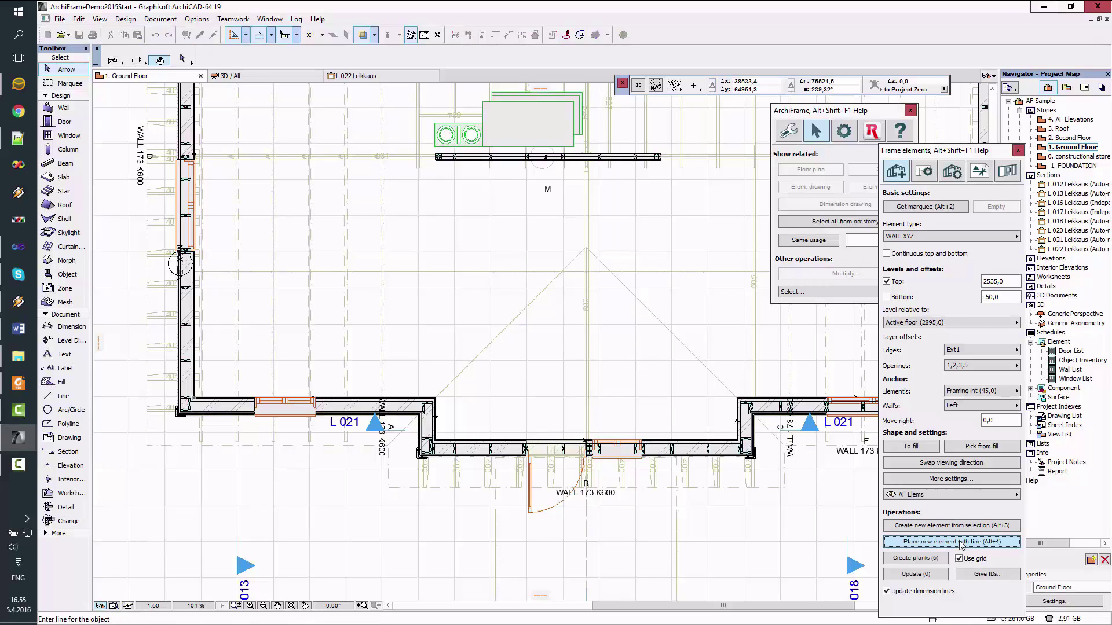
{"action": "scroll", "coordinate": [420, 409], "scroll_direction": "up", "scroll_amount": 5}
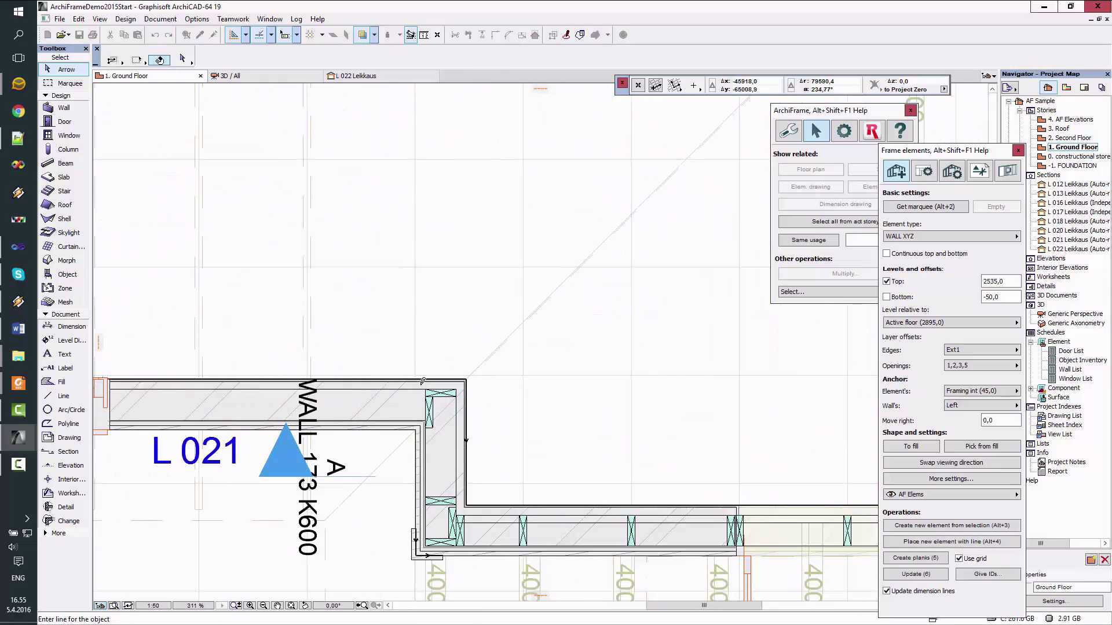
{"action": "left_click", "coordinate": [428, 384]}
{"action": "scroll", "coordinate": [428, 384], "scroll_direction": "down", "scroll_amount": 4}
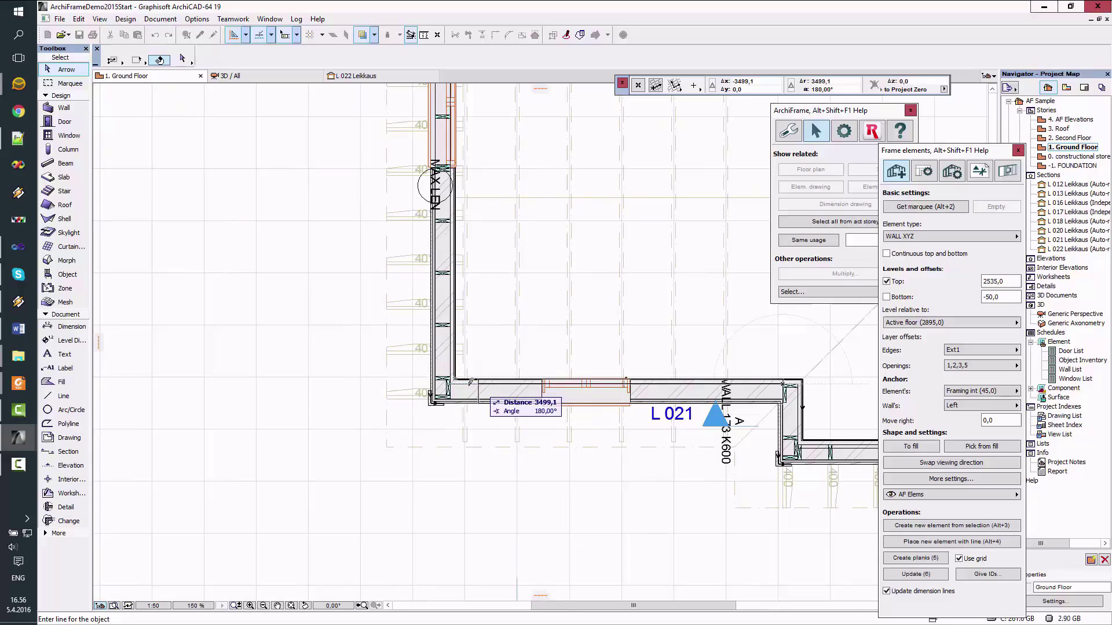
{"action": "scroll", "coordinate": [458, 382], "scroll_direction": "up", "scroll_amount": 2}
{"action": "scroll", "coordinate": [449, 379], "scroll_direction": "up", "scroll_amount": 6}
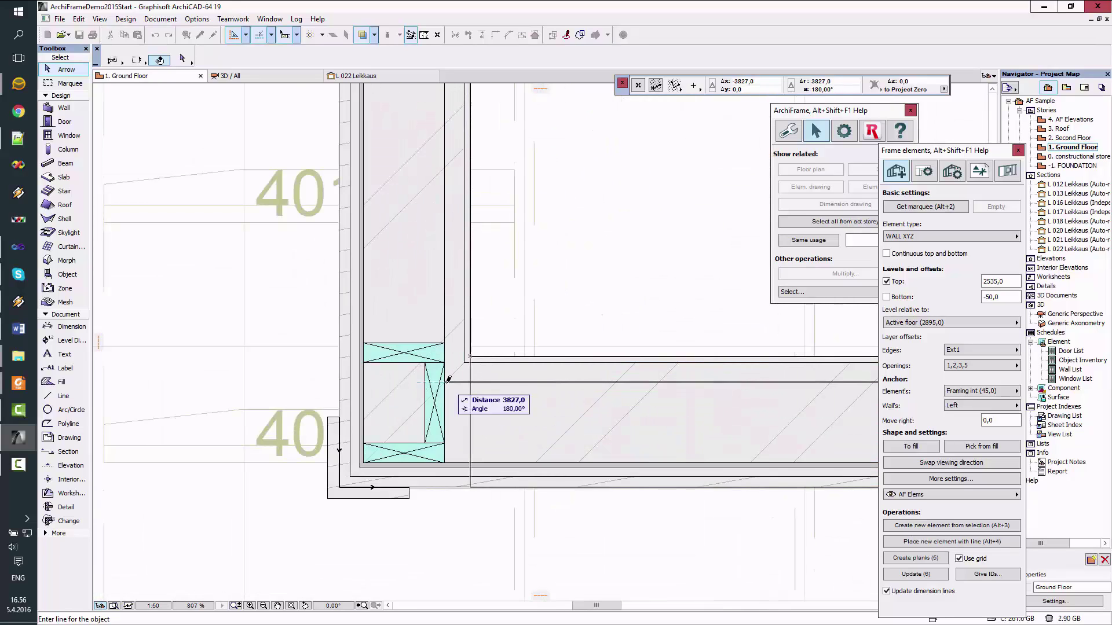
{"action": "left_click", "coordinate": [447, 380]}
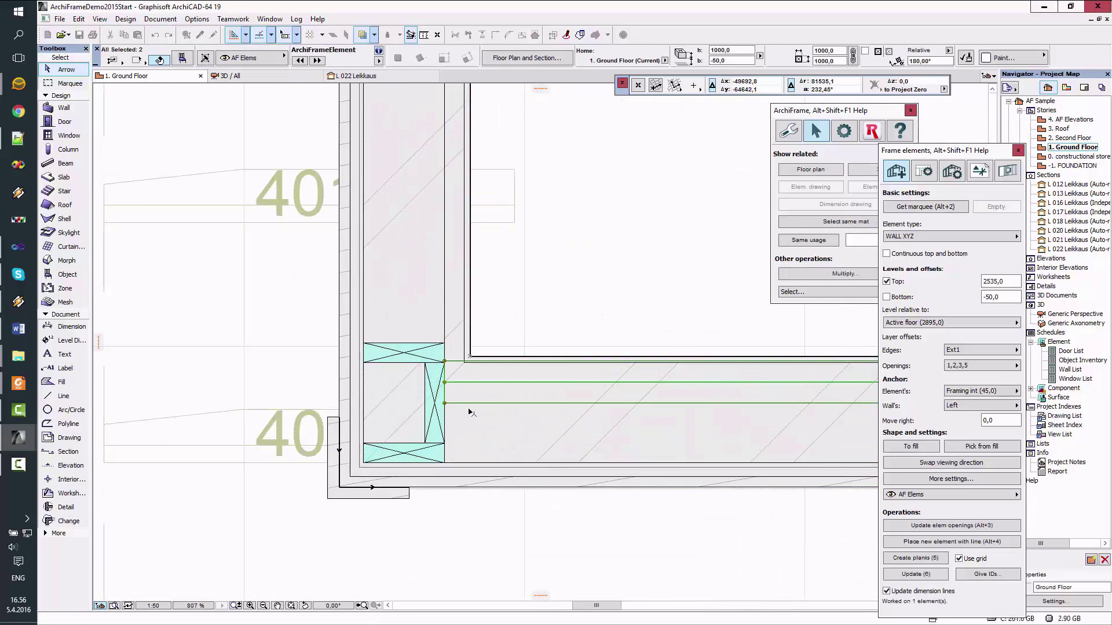
{"action": "scroll", "coordinate": [471, 417], "scroll_direction": "down", "scroll_amount": 3}
{"action": "left_click", "coordinate": [781, 364]}
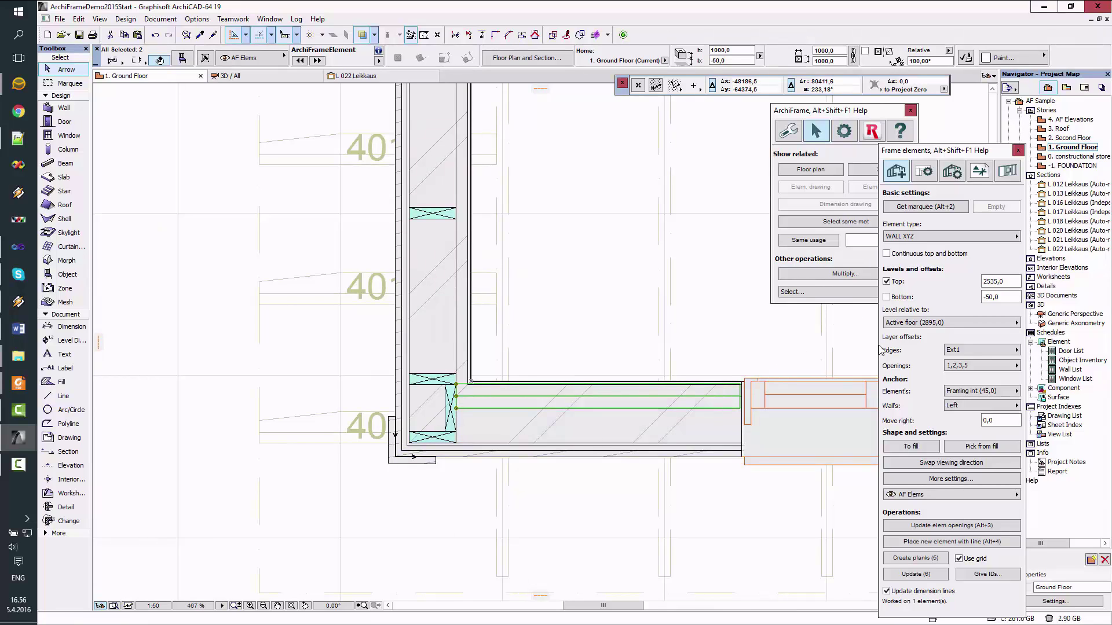
Set the WALL XYZ type's 45x195 layer thickness to 195 mm and apply it to the wall.
{"action": "left_click", "coordinate": [961, 236]}
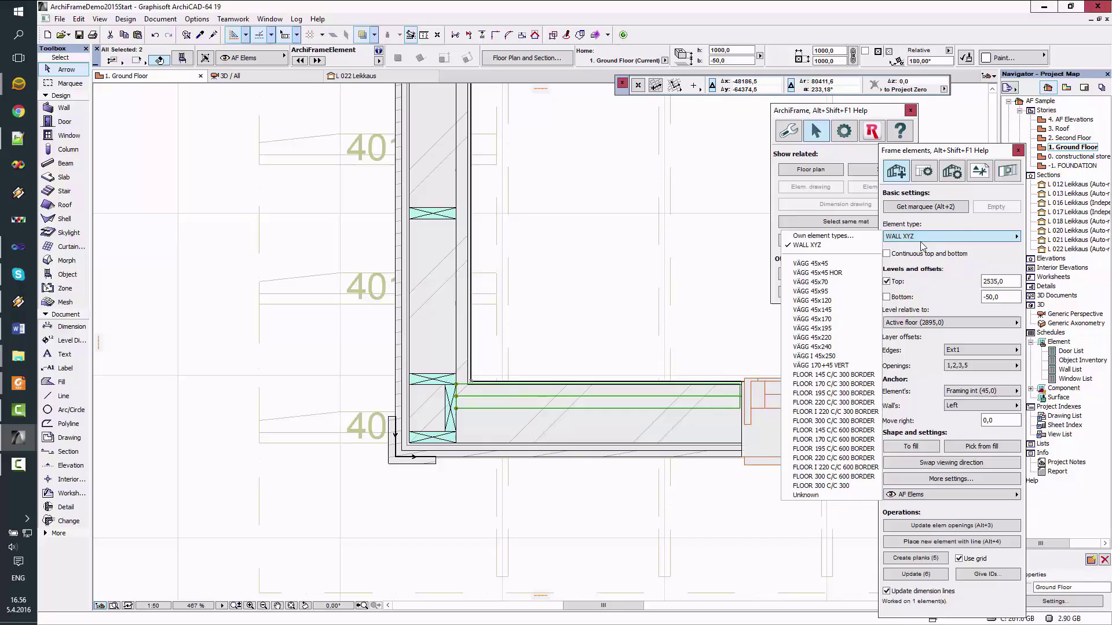
{"action": "left_click", "coordinate": [828, 236]}
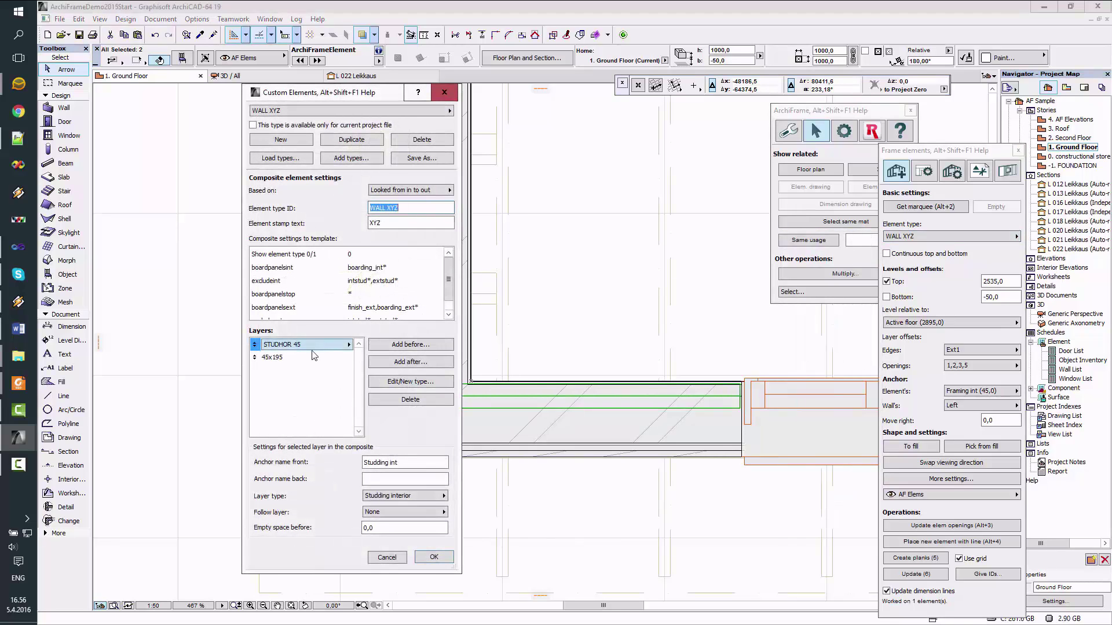
{"action": "left_click", "coordinate": [293, 356]}
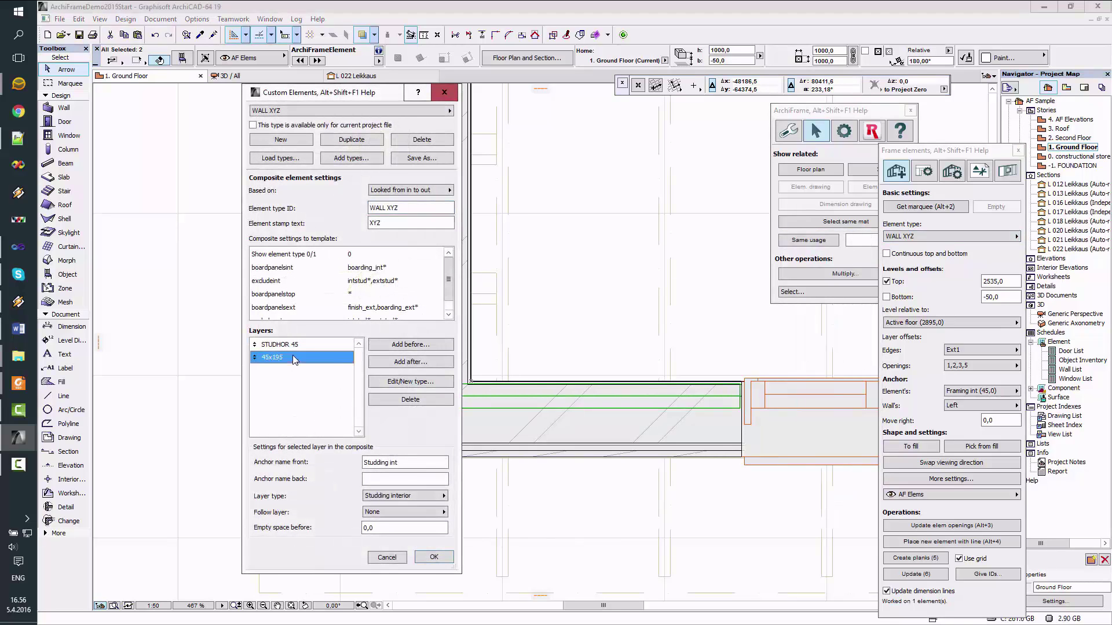
{"action": "left_click", "coordinate": [405, 382]}
{"action": "left_click", "coordinate": [595, 250]}
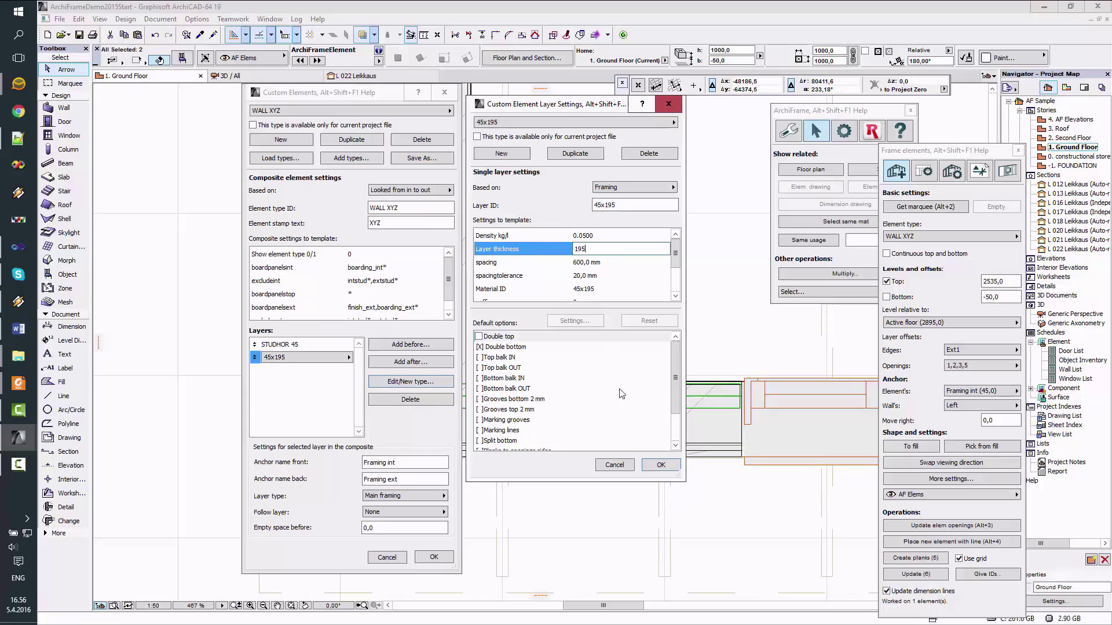
{"action": "left_click", "coordinate": [661, 465]}
{"action": "left_click", "coordinate": [433, 558]}
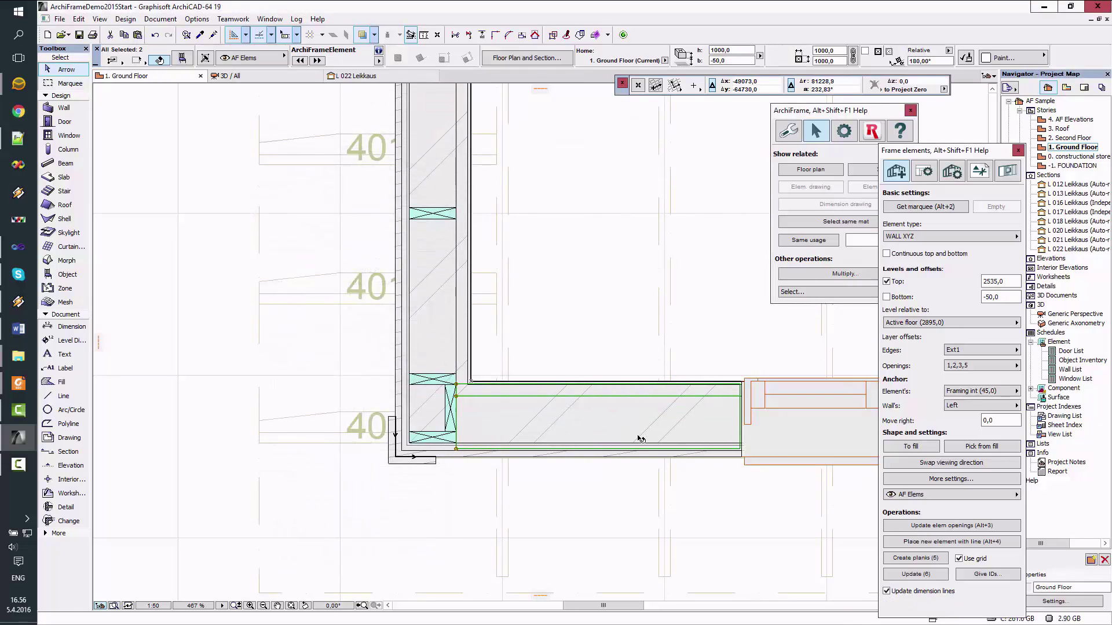
Bring the whole wall run into view and generate planks so studs and plates appear.
{"action": "scroll", "coordinate": [651, 435], "scroll_direction": "down", "scroll_amount": 3}
{"action": "middle_click_drag", "start_coordinate": [689, 431], "coordinate": [398, 451]}
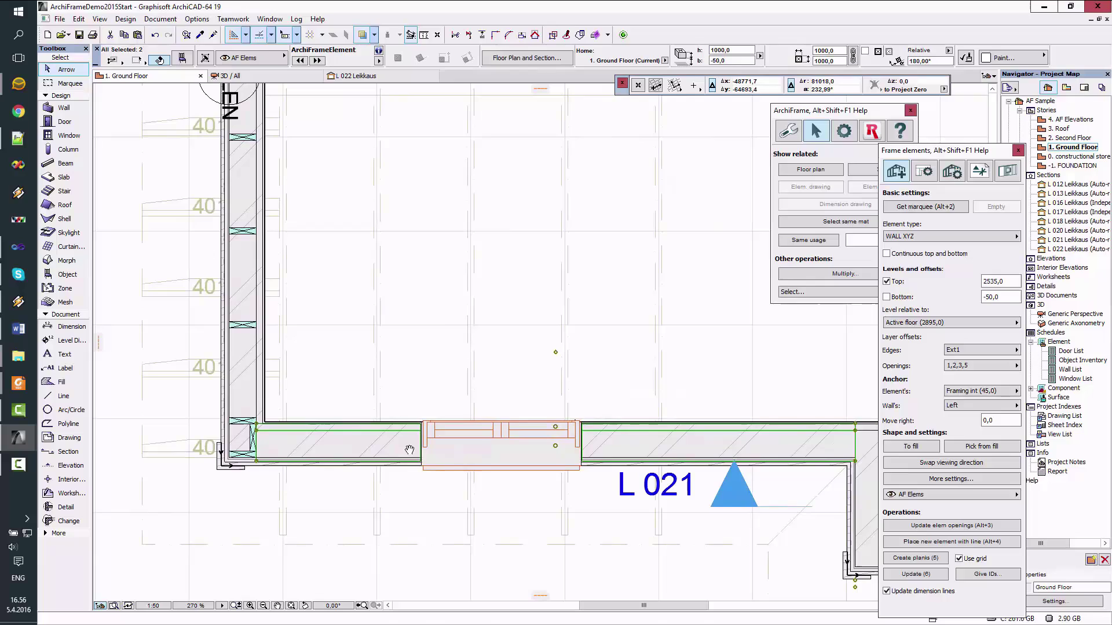
{"action": "left_click", "coordinate": [909, 560]}
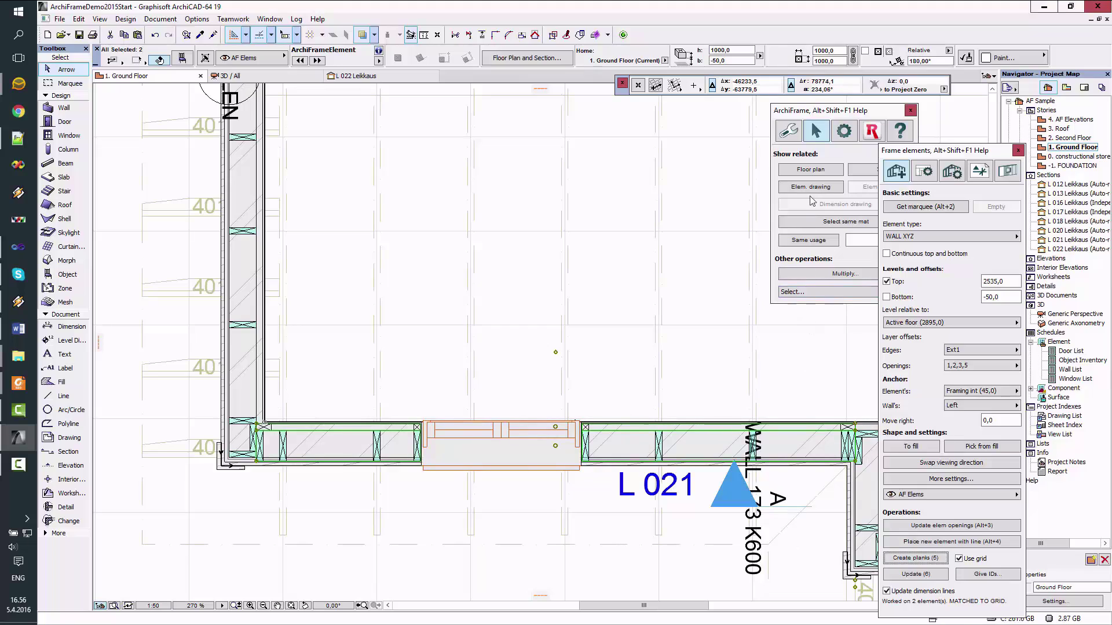
{"action": "left_click", "coordinate": [841, 157]}
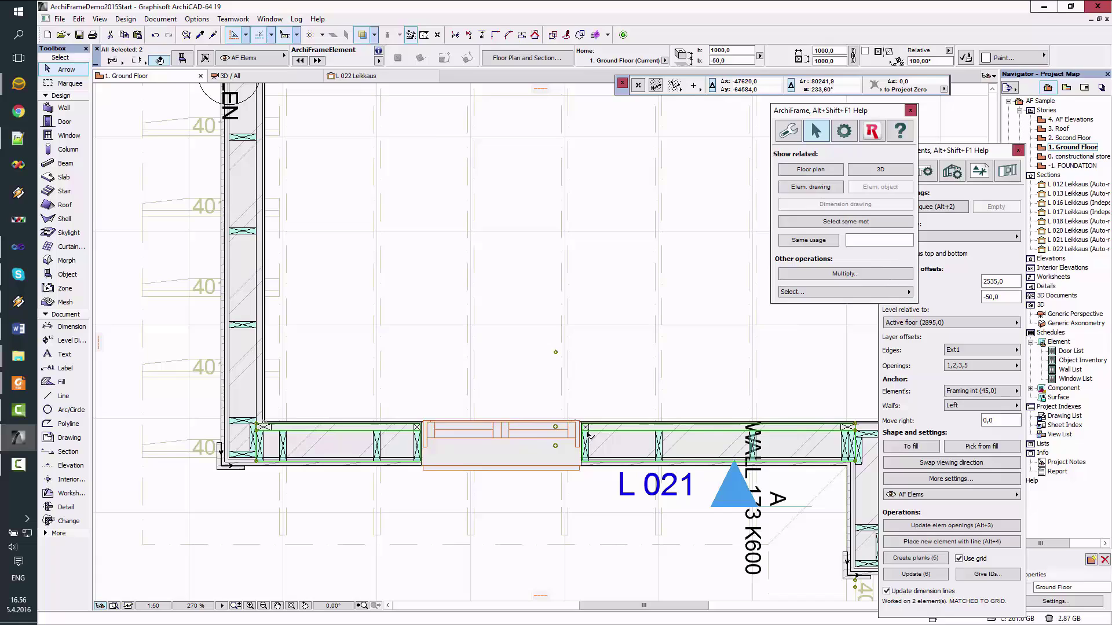
Display the framed WALL XYZ element alone in 3D and orbit to an oblique angle.
{"action": "left_click", "coordinate": [865, 174]}
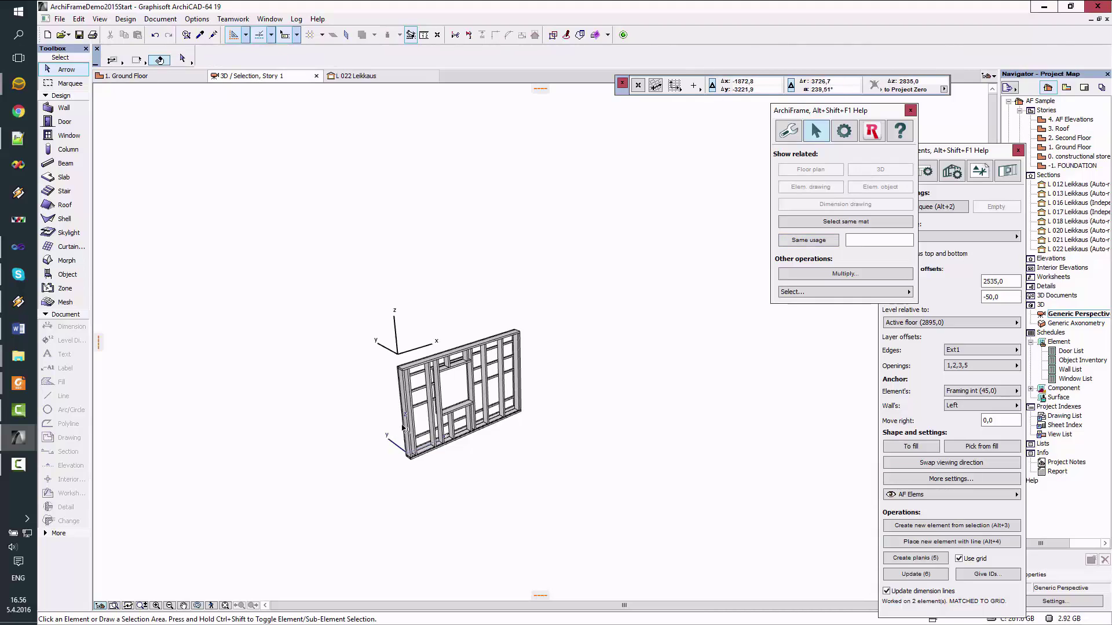
{"action": "middle_click_drag", "start_coordinate": [404, 427], "coordinate": [519, 416], "text": "shift"}
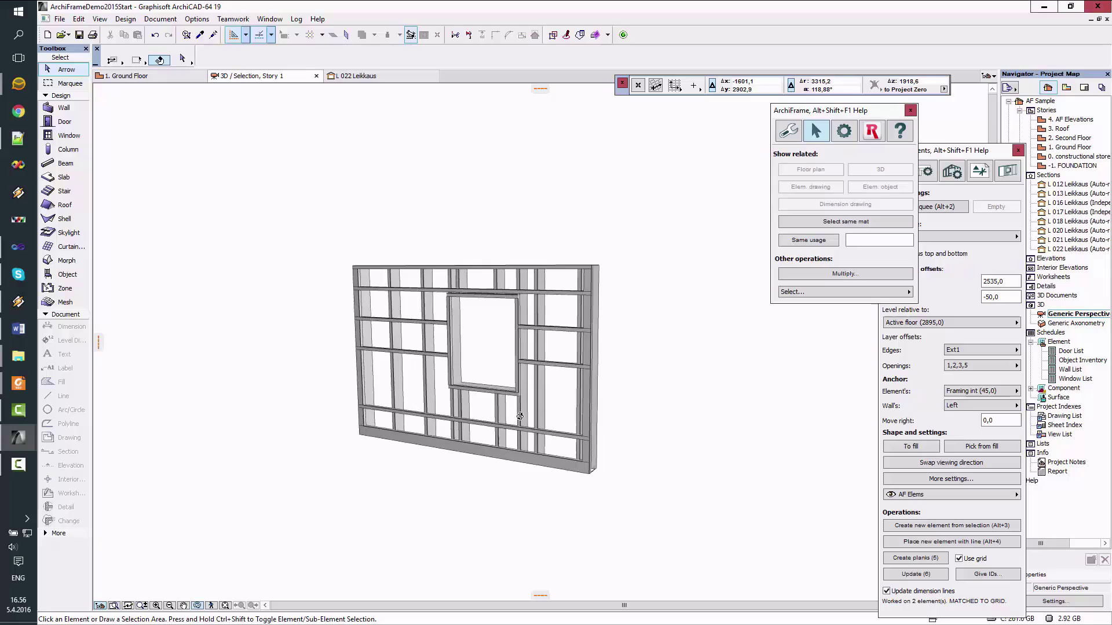
{"action": "scroll", "coordinate": [520, 416], "scroll_direction": "up", "scroll_amount": 3}
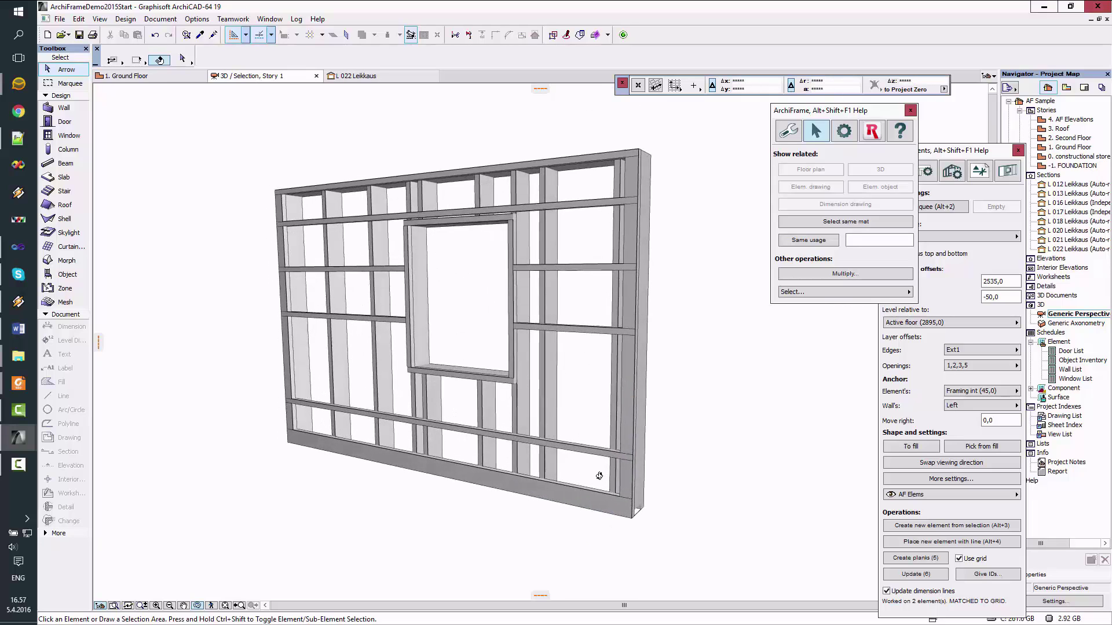
{"action": "middle_click_drag", "start_coordinate": [600, 476], "coordinate": [556, 510], "text": "shift"}
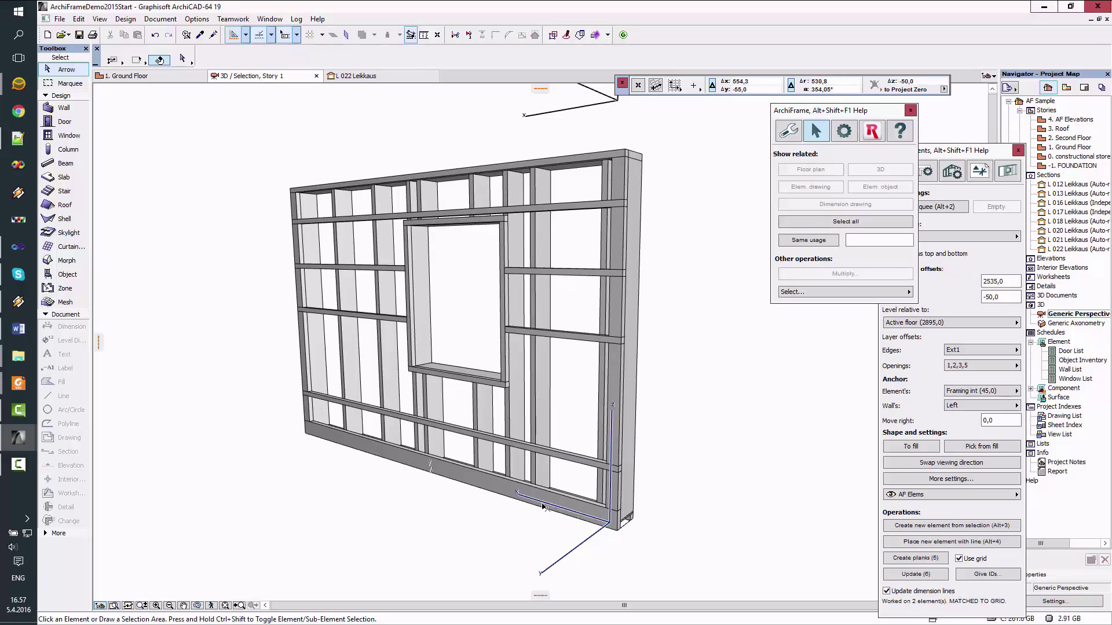
Select the bottom plank, several studs, the corner post and the upper rail beside the window.
{"action": "left_click", "coordinate": [543, 507]}
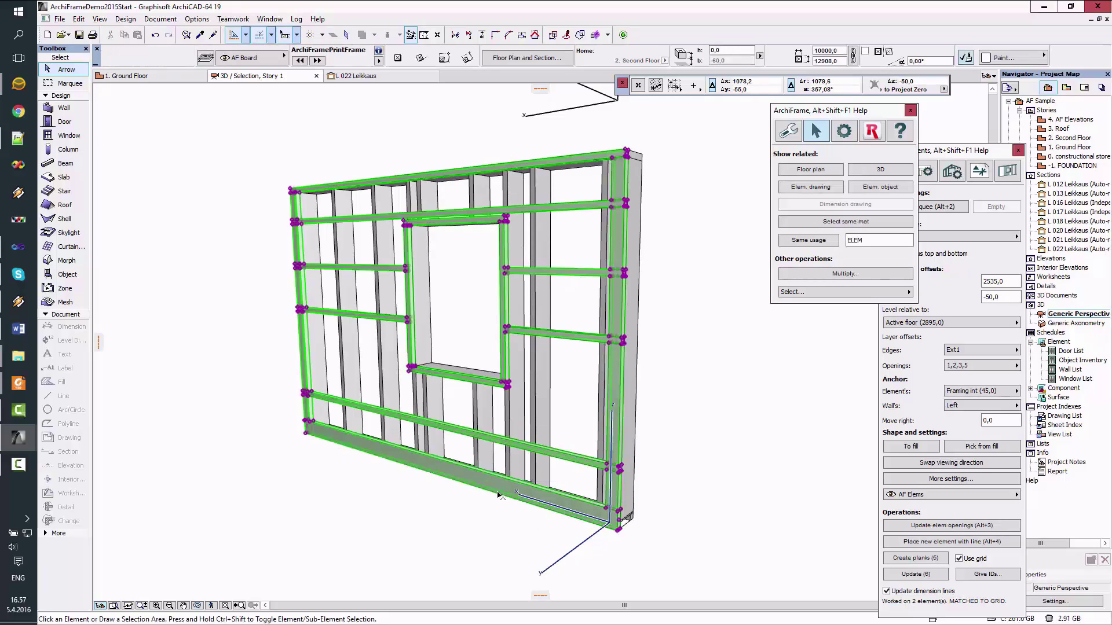
{"action": "left_click", "coordinate": [499, 493]}
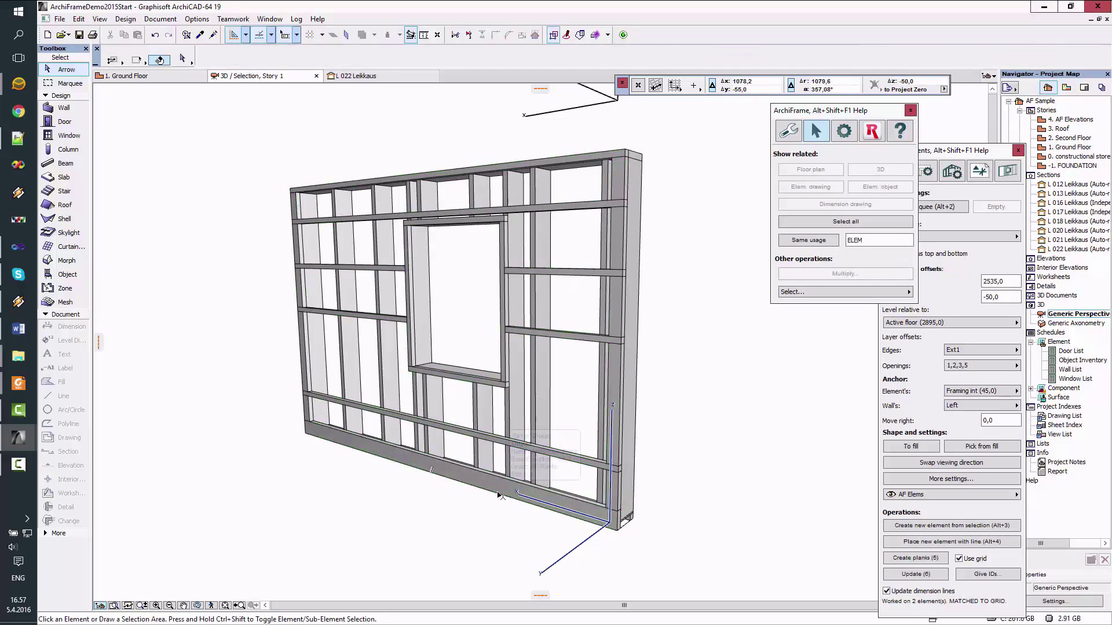
{"action": "left_click", "coordinate": [618, 489]}
{"action": "left_click", "coordinate": [617, 405]}
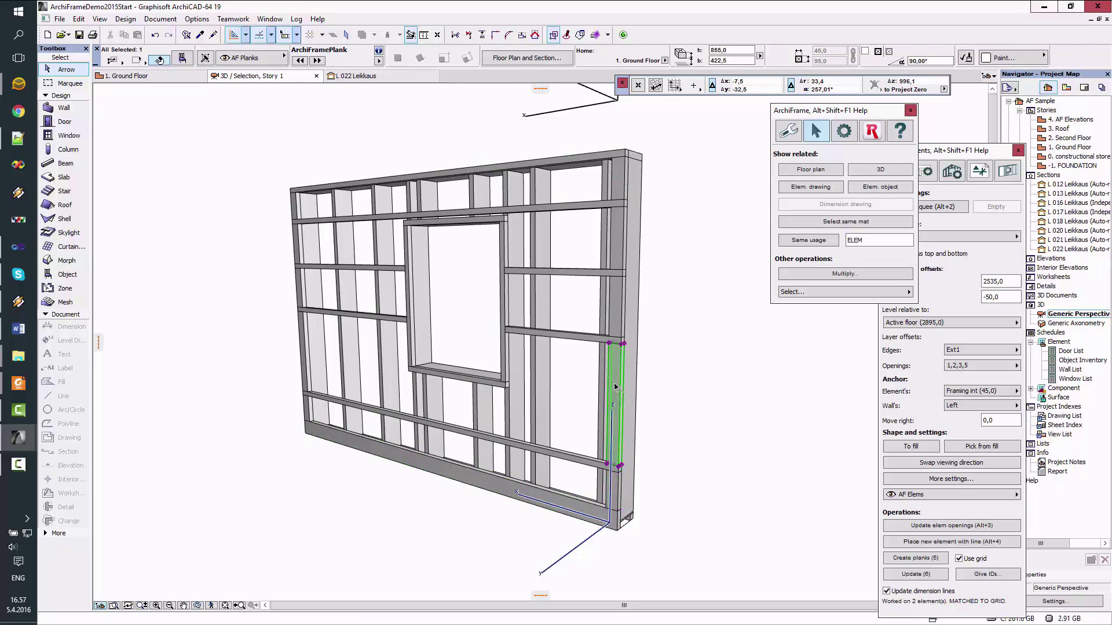
{"action": "left_click", "coordinate": [630, 342]}
{"action": "left_click", "coordinate": [611, 309]}
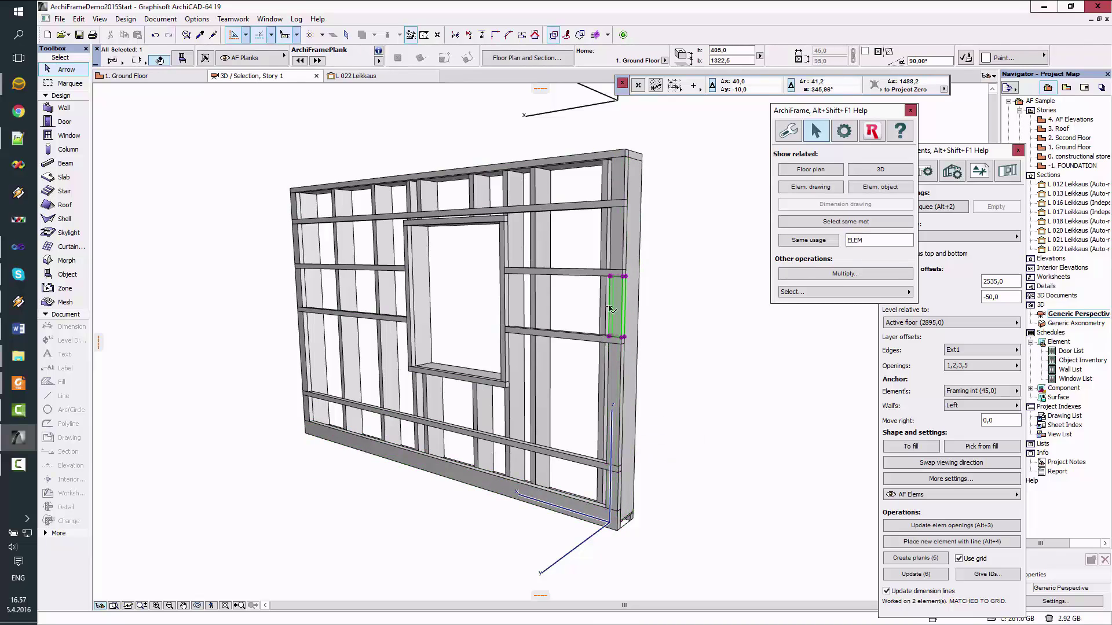
{"action": "left_click", "coordinate": [583, 272]}
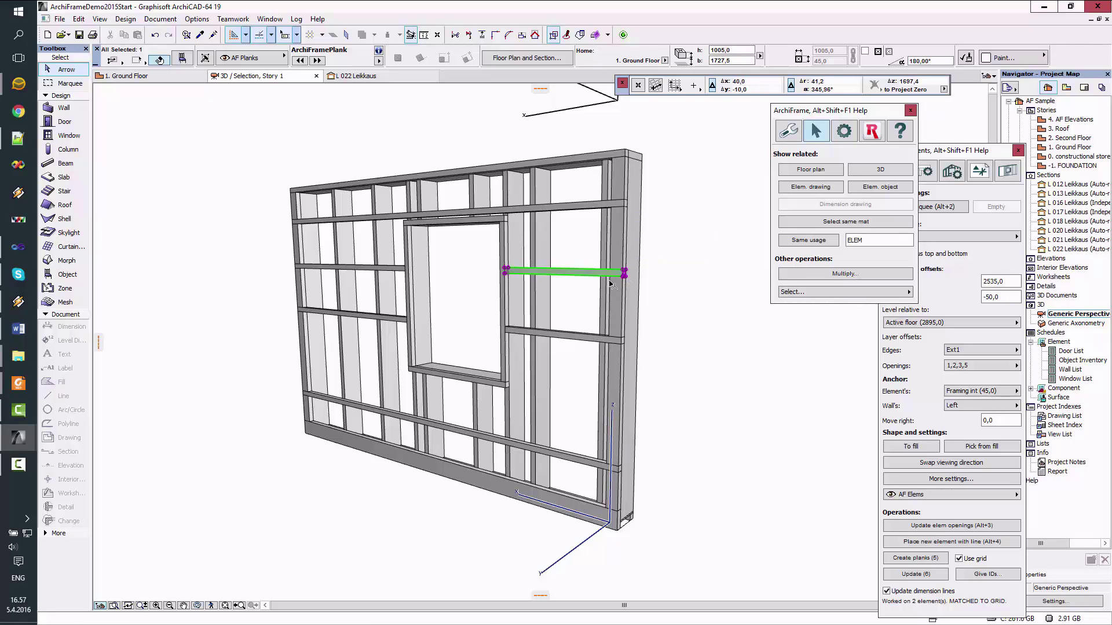
Rotate and shift the 3D frame, then select the wall's top plate.
{"action": "middle_click_drag", "start_coordinate": [534, 362], "coordinate": [564, 378], "text": "shift"}
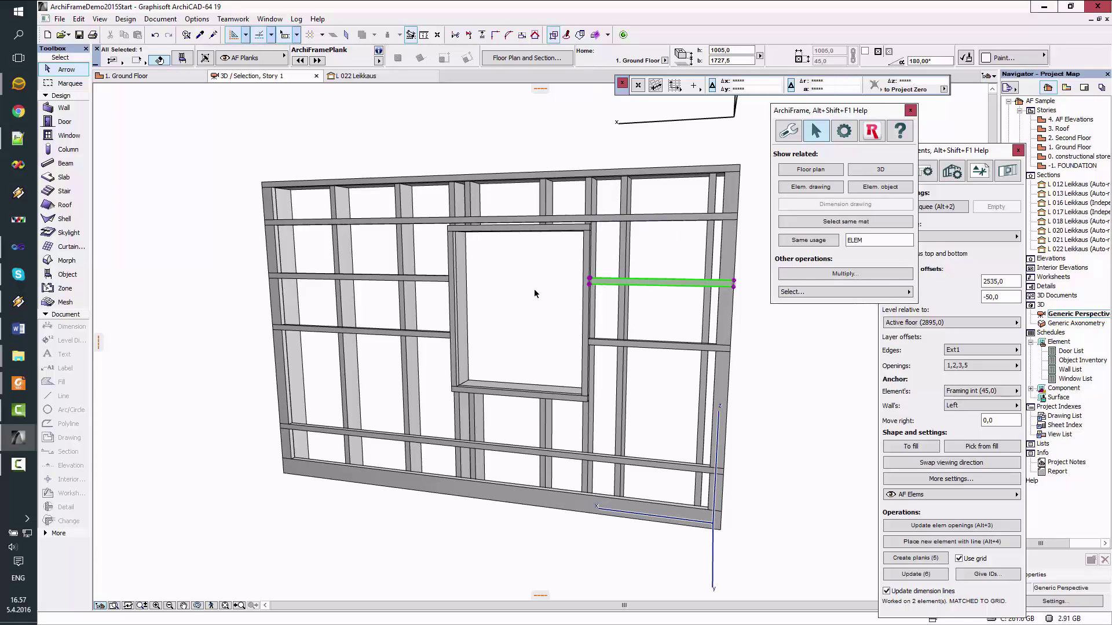
{"action": "middle_click_drag", "start_coordinate": [301, 307], "coordinate": [333, 327]}
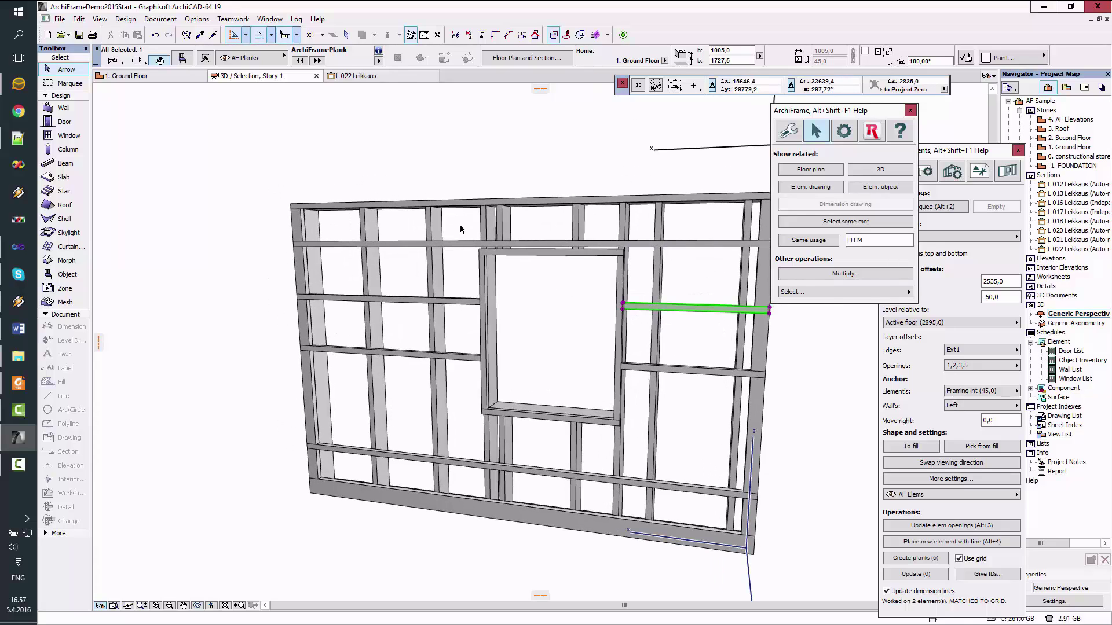
{"action": "left_click", "coordinate": [467, 203]}
{"action": "middle_click_drag", "start_coordinate": [461, 252], "coordinate": [357, 284], "text": "shift"}
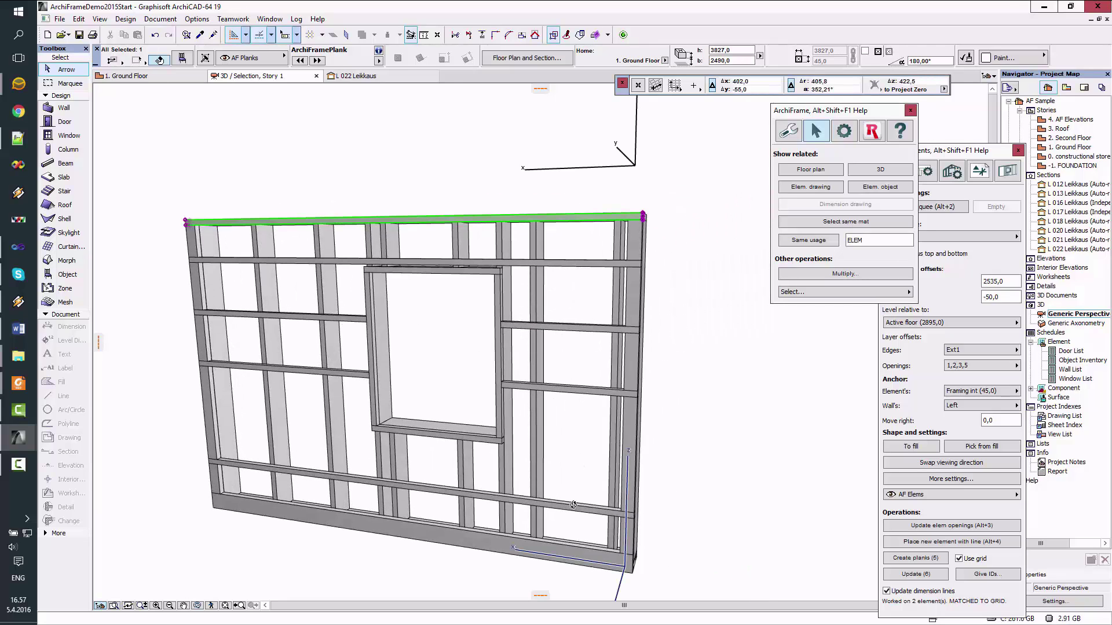
Zoom into the wall's bottom-right end in 3D and select the plank there.
{"action": "middle_click_drag", "start_coordinate": [503, 371], "coordinate": [524, 495], "text": "shift"}
{"action": "scroll", "coordinate": [524, 495], "scroll_direction": "up", "scroll_amount": 6}
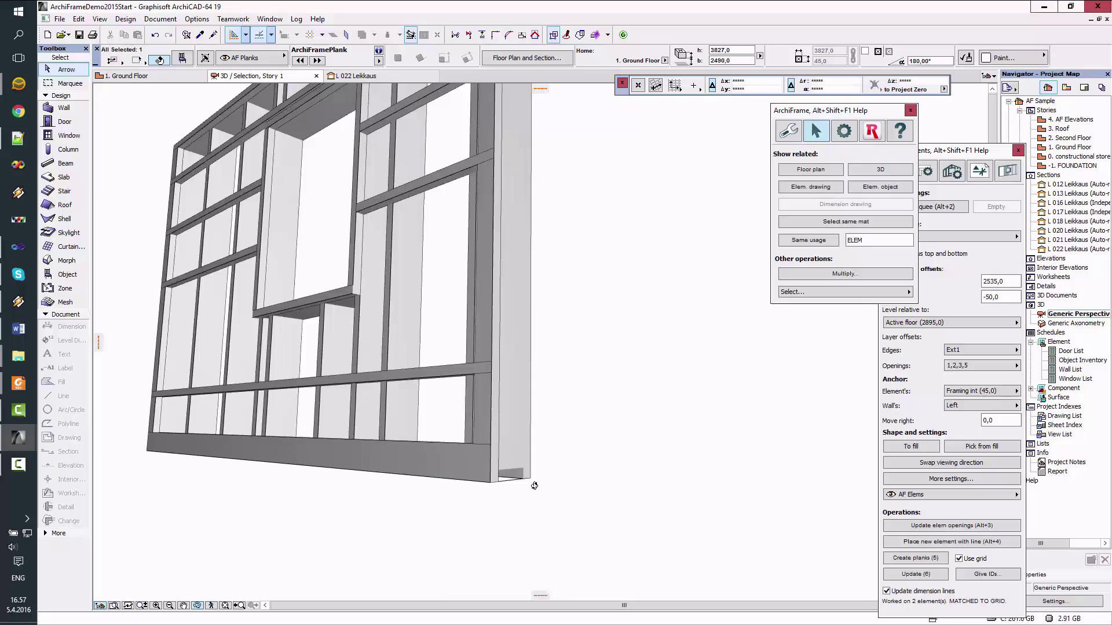
{"action": "scroll", "coordinate": [521, 474], "scroll_direction": "up", "scroll_amount": 4}
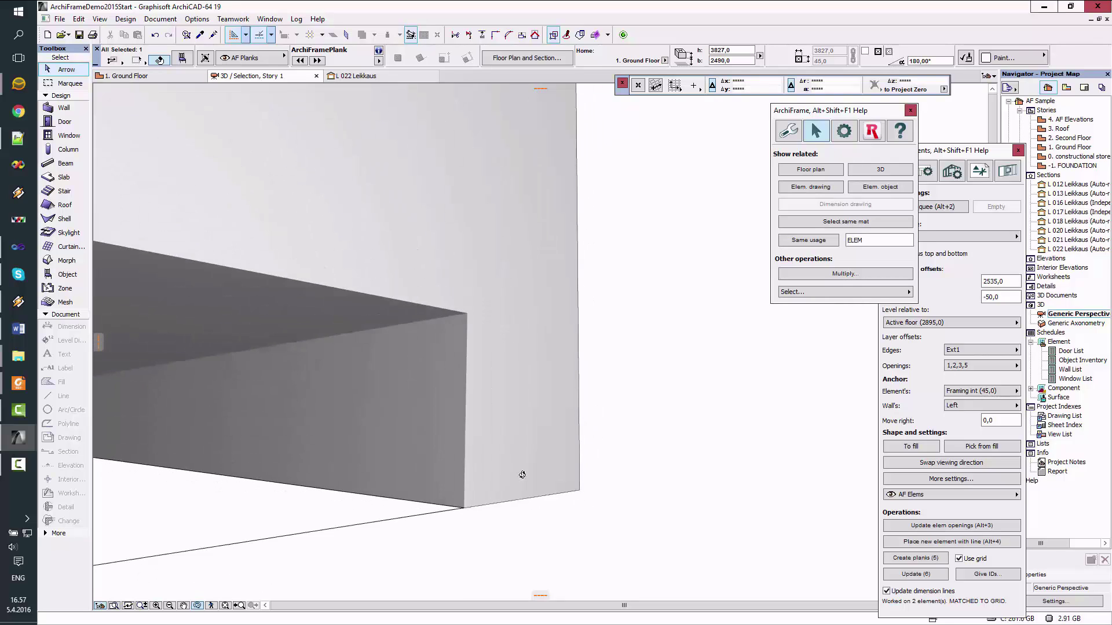
{"action": "middle_click_drag", "start_coordinate": [519, 471], "coordinate": [603, 476]}
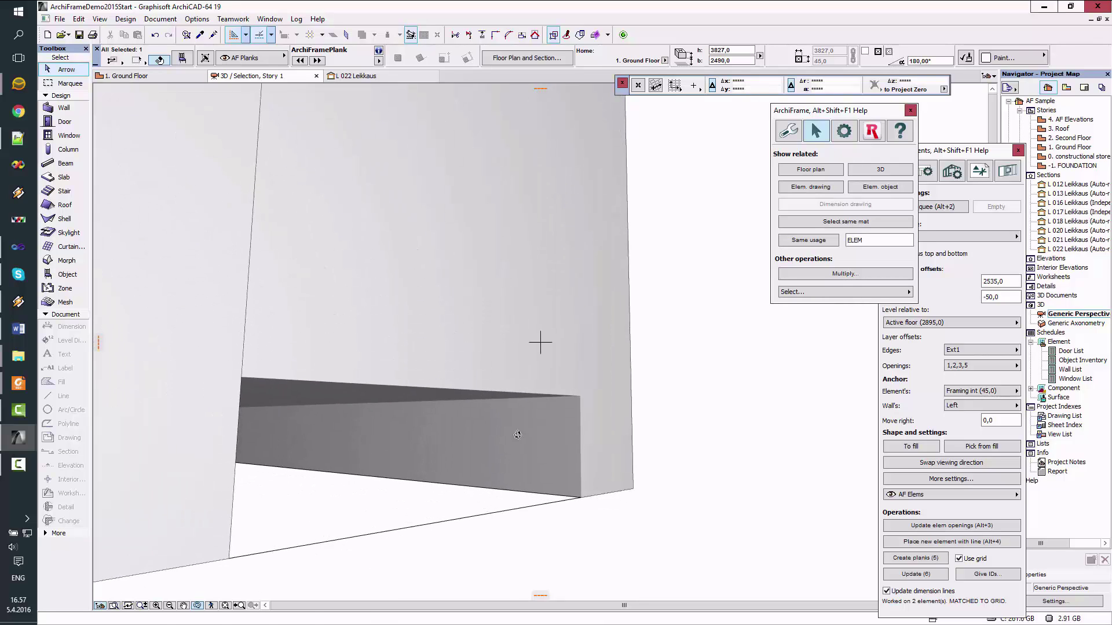
{"action": "left_click", "coordinate": [504, 380]}
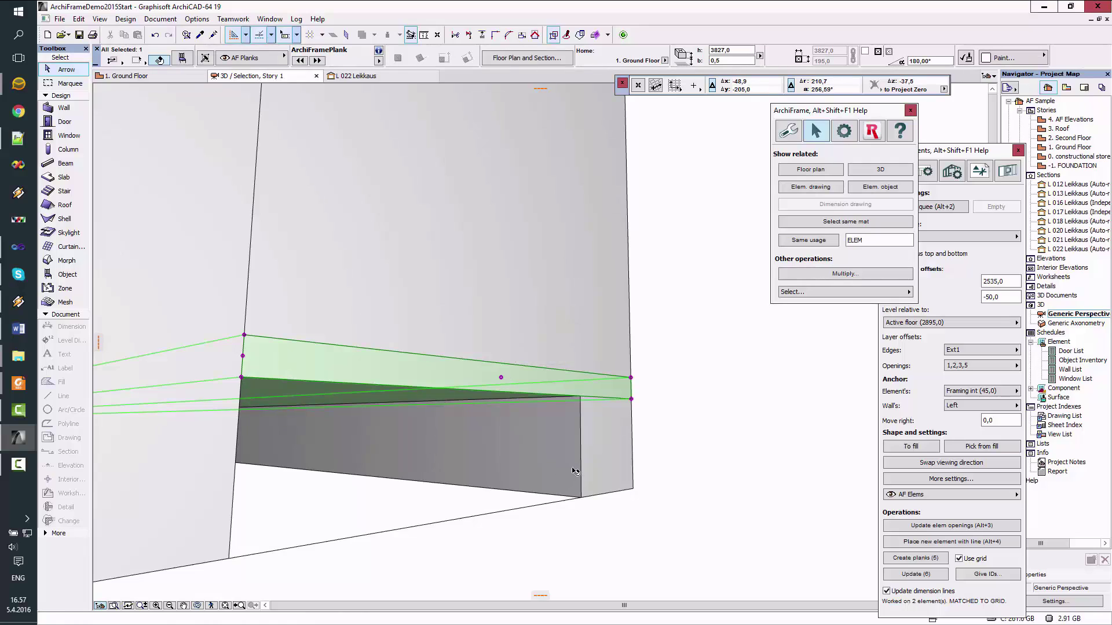